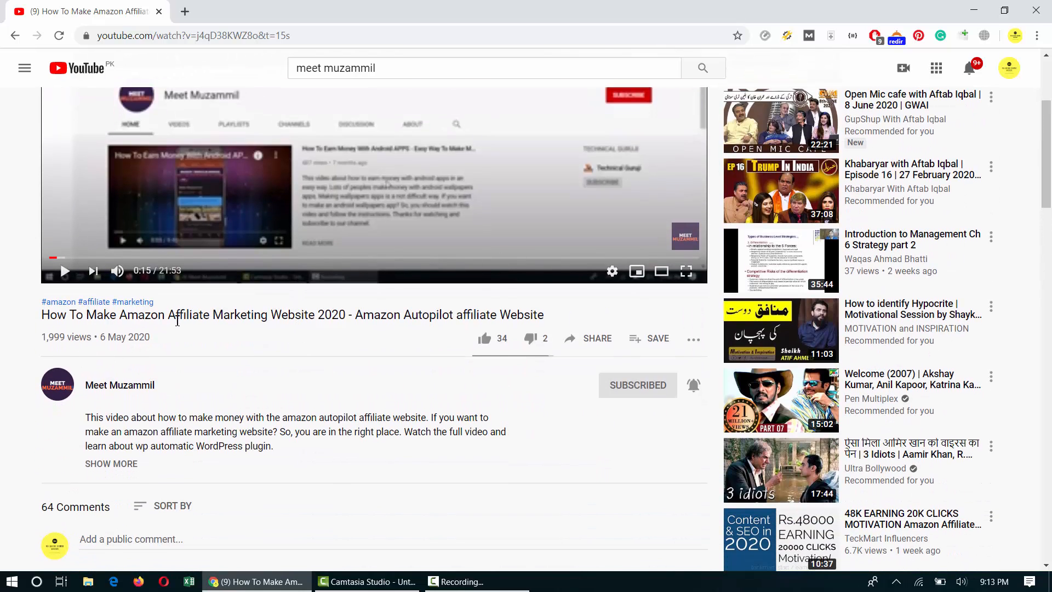
# Review the title and description of the Amazon affiliate marketing video on its watch page
pyautogui.doubleClick(329, 316)
pyautogui.click(440, 316)
pyautogui.scroll(3, 531, 308)
pyautogui.scroll(-6, 531, 308)
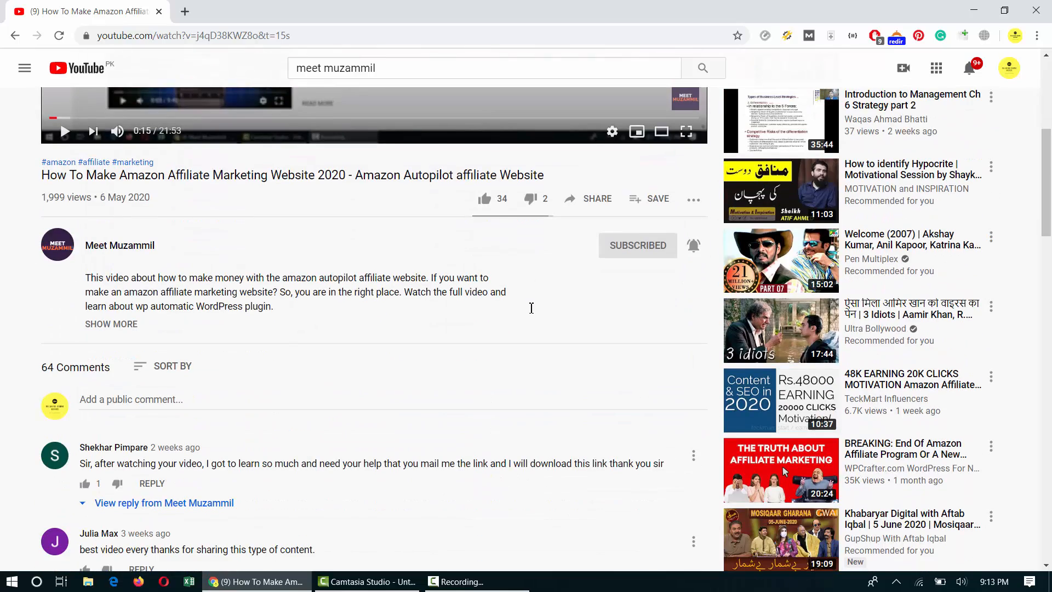
pyautogui.scroll(5, 530, 308)
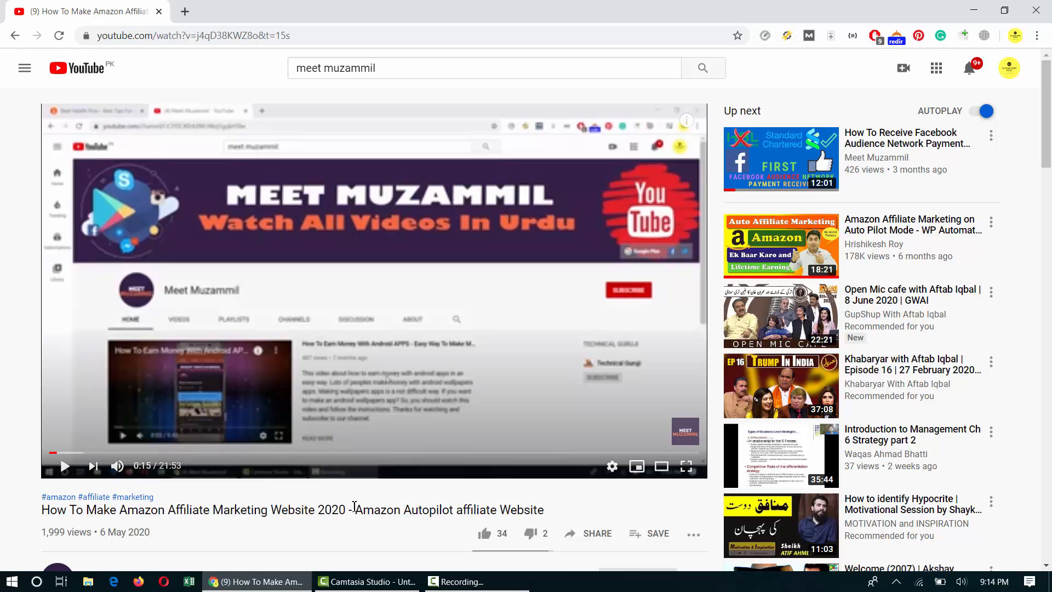
pyautogui.scroll(-2, 355, 506)
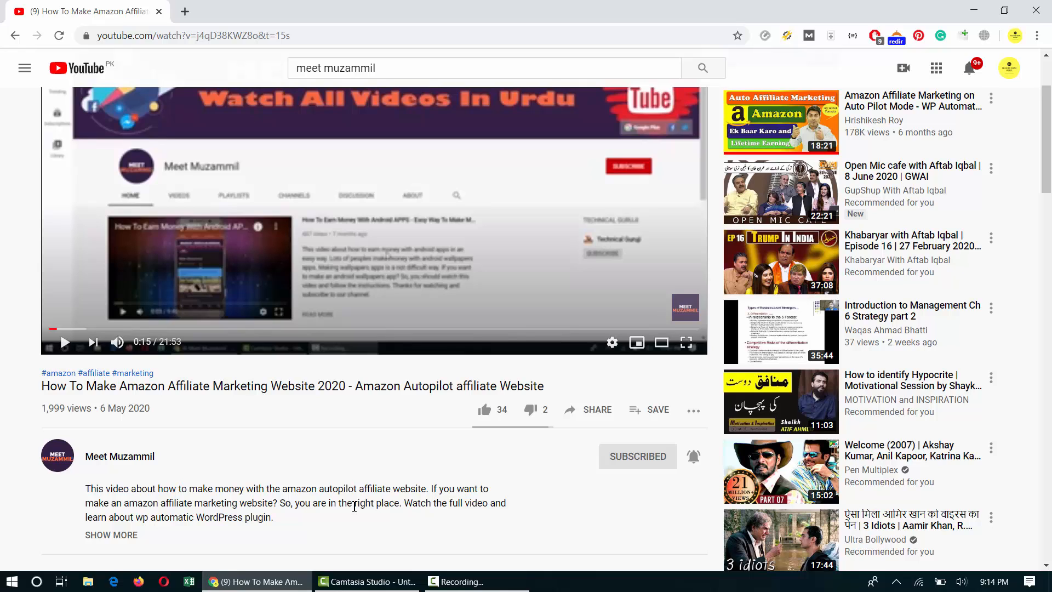
pyautogui.scroll(3, 354, 506)
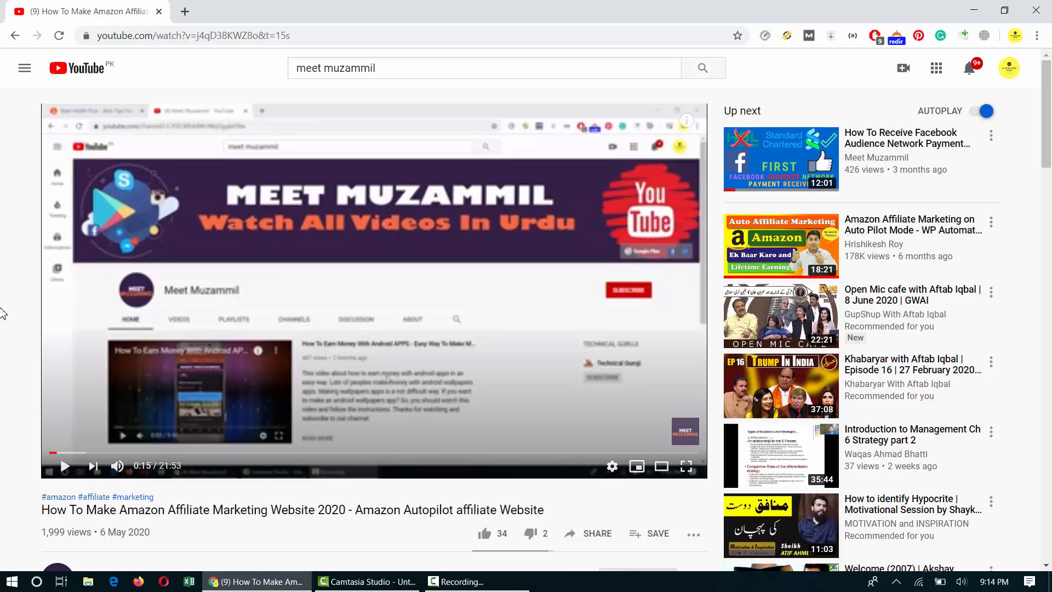
pyautogui.scroll(-5, 48, 289)
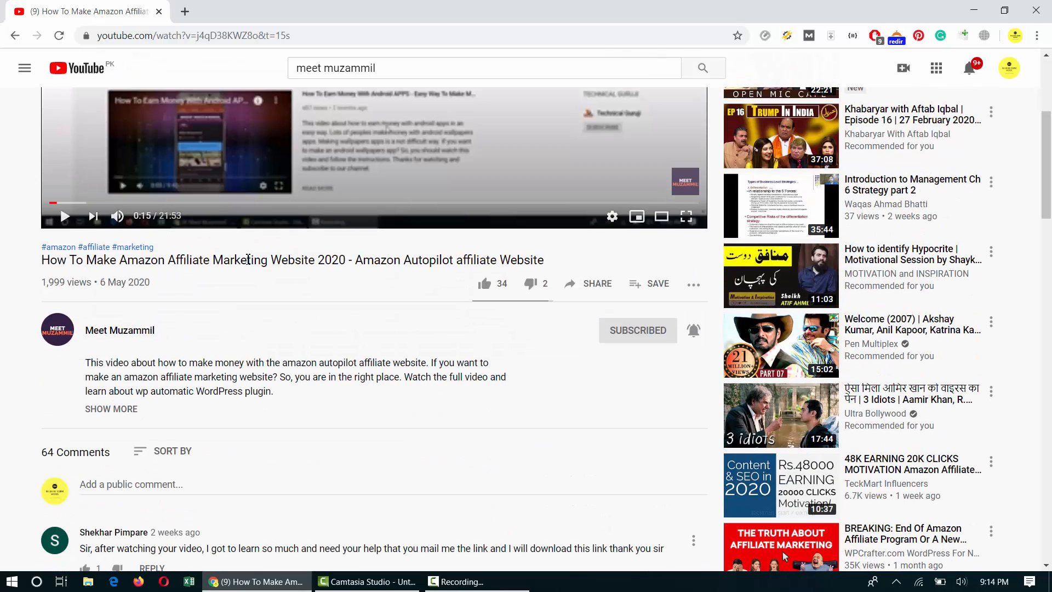
# Examine the video's title wording, viewer comments and view count
pyautogui.tripleClick(247, 259)
pyautogui.doubleClick(323, 256)
pyautogui.click(351, 280)
pyautogui.scroll(-7, 350, 280)
pyautogui.scroll(5, 351, 280)
pyautogui.scroll(-12, 351, 279)
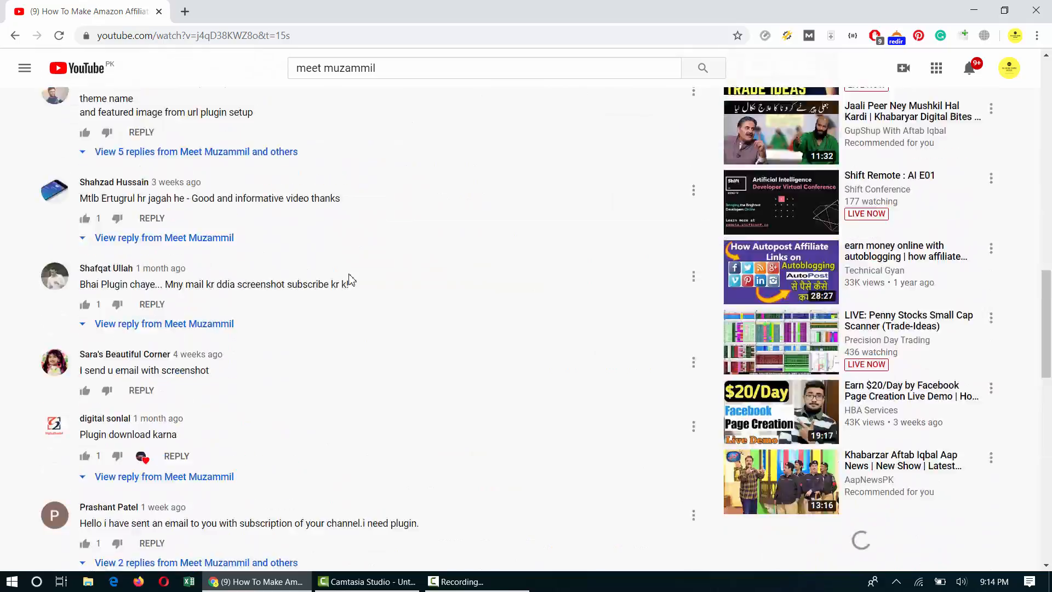
pyautogui.scroll(20, 351, 279)
pyautogui.scroll(-3, 350, 280)
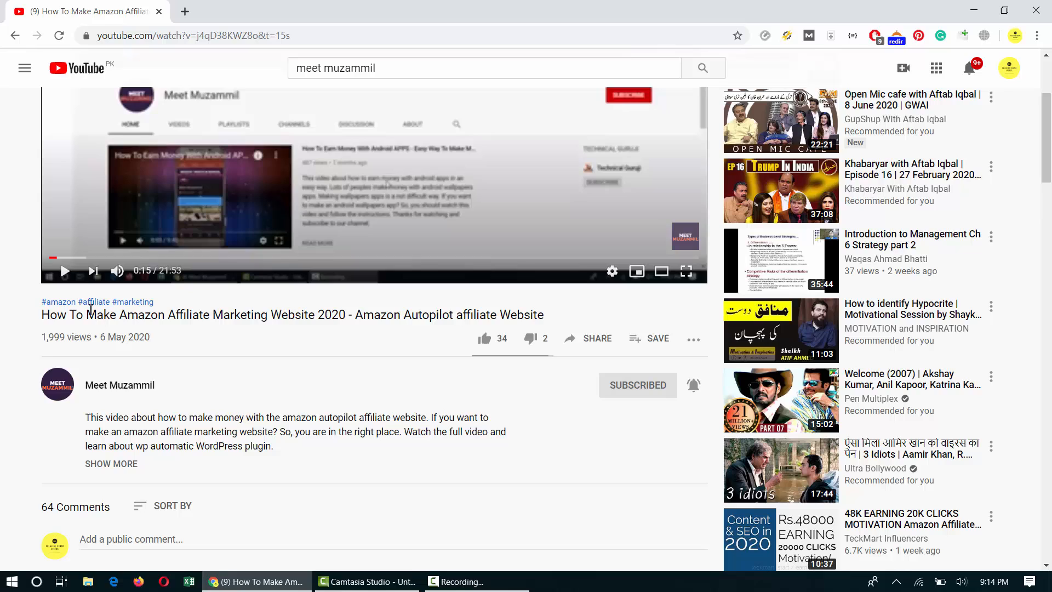
pyautogui.doubleClick(52, 337)
# Switch to the Meet browser profile and open the YouTube Studio channel dashboard
pyautogui.click(1015, 36)
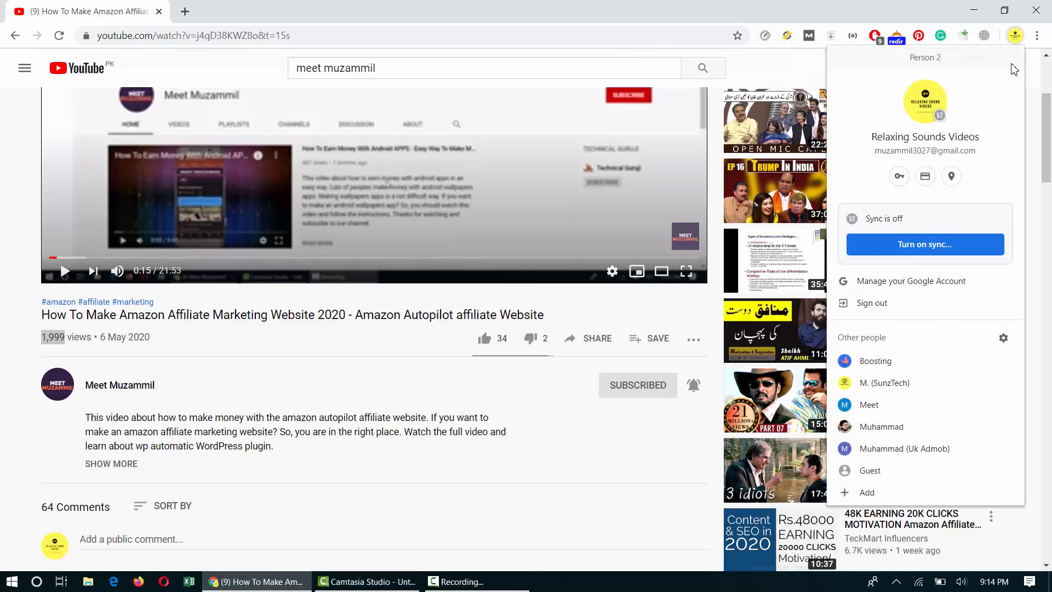
pyautogui.click(910, 409)
pyautogui.write('st')
pyautogui.press('Return')
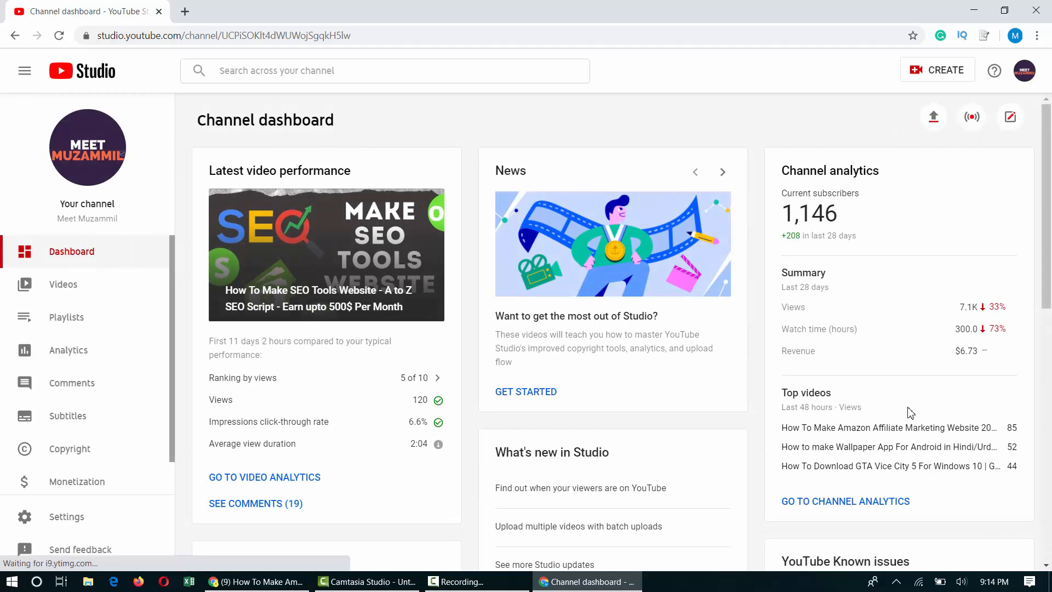
# Open the details of the Amazon affiliate marketing video published May 6, 2020 from the channel's video list
pyautogui.click(74, 296)
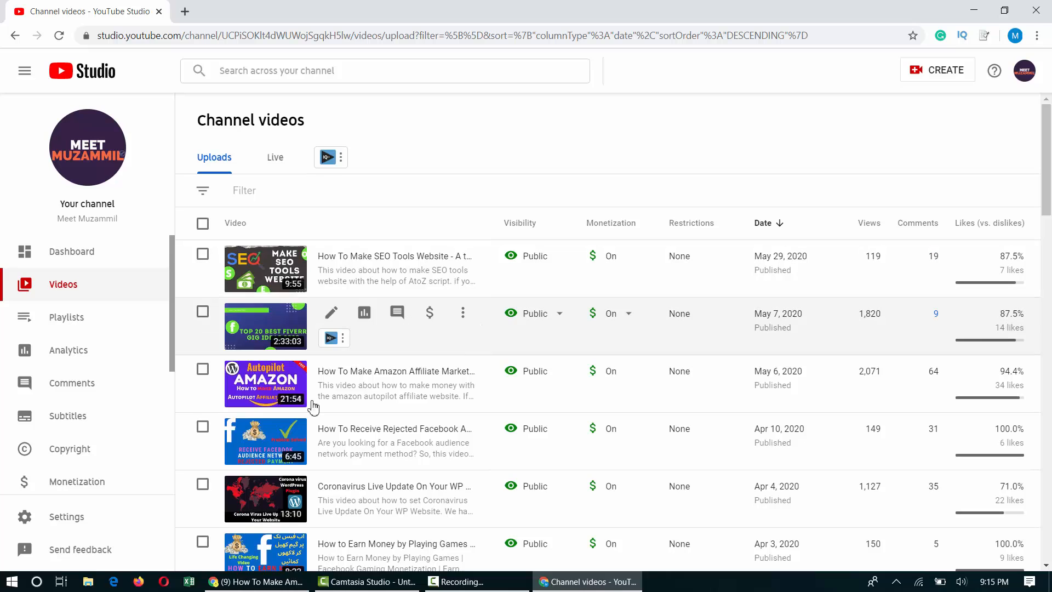
pyautogui.moveTo(344, 371)
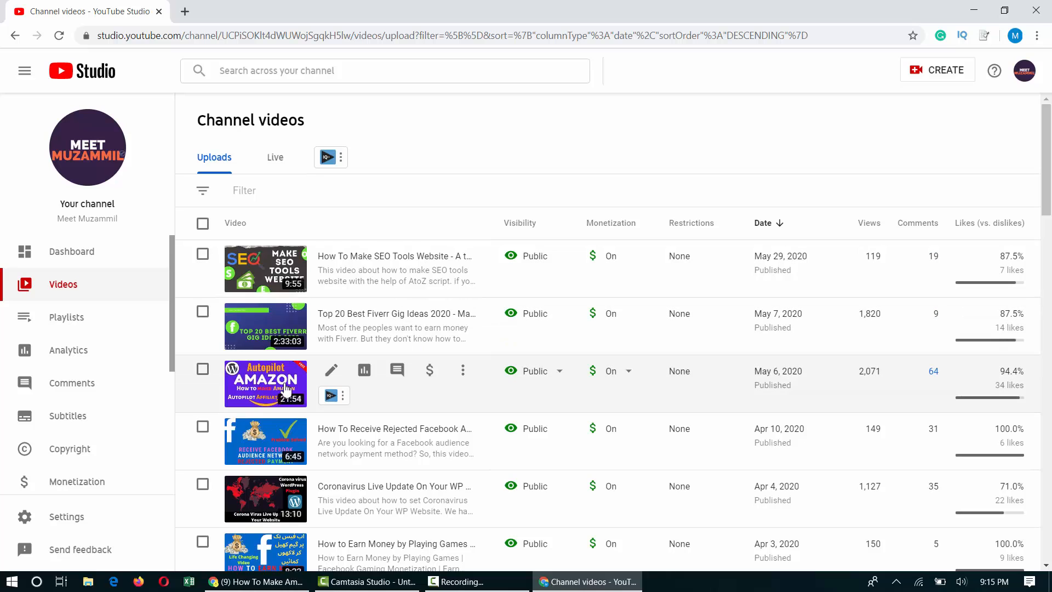
pyautogui.click(339, 371)
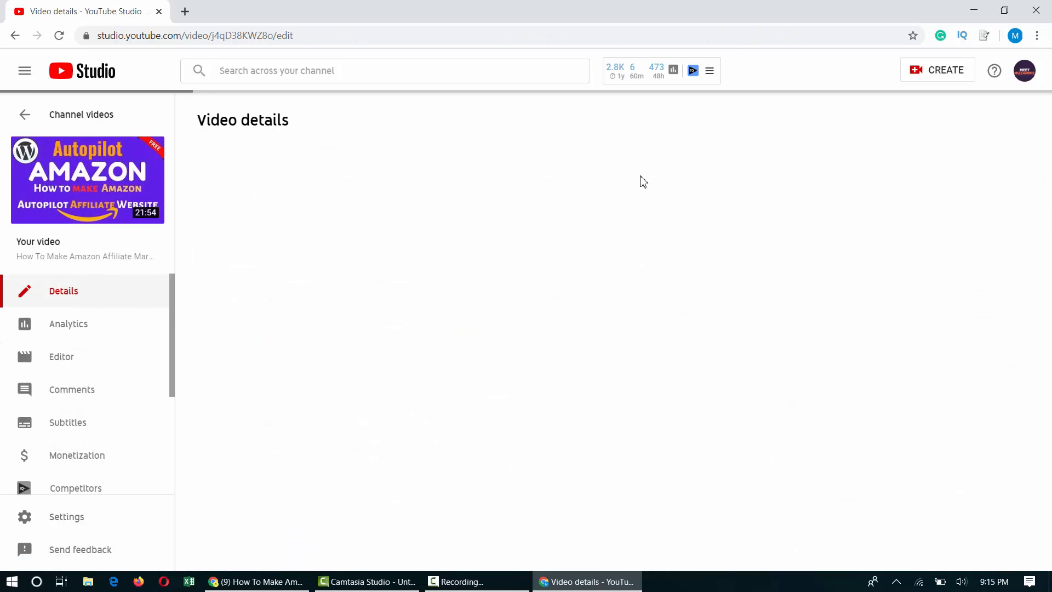
# Look through the video's title, description, audience setting and tags on the details page
pyautogui.scroll(-2, 565, 324)
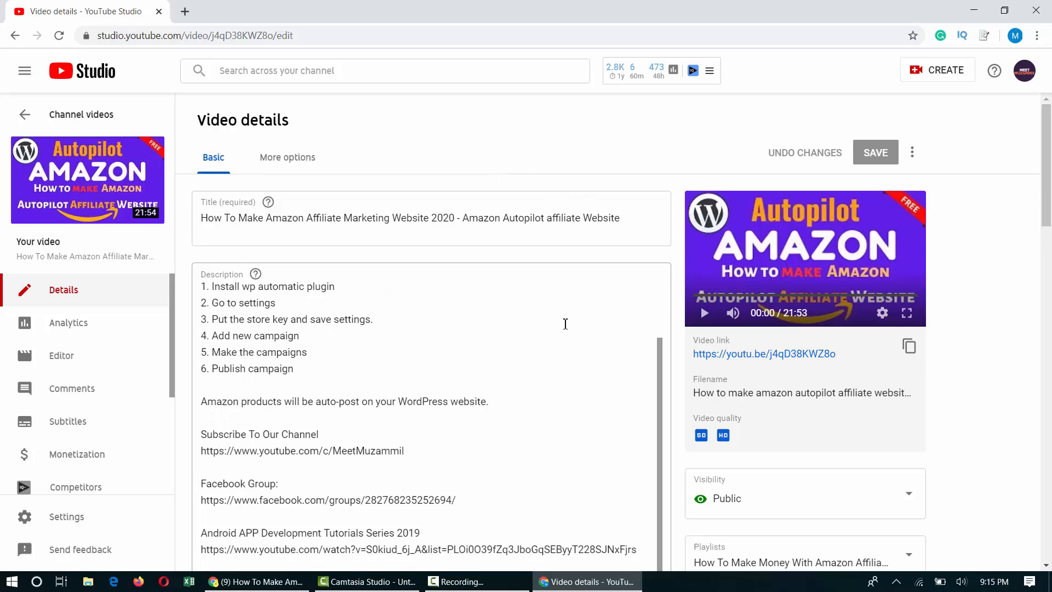
pyautogui.scroll(-5, 910, 293)
pyautogui.scroll(-5, 911, 298)
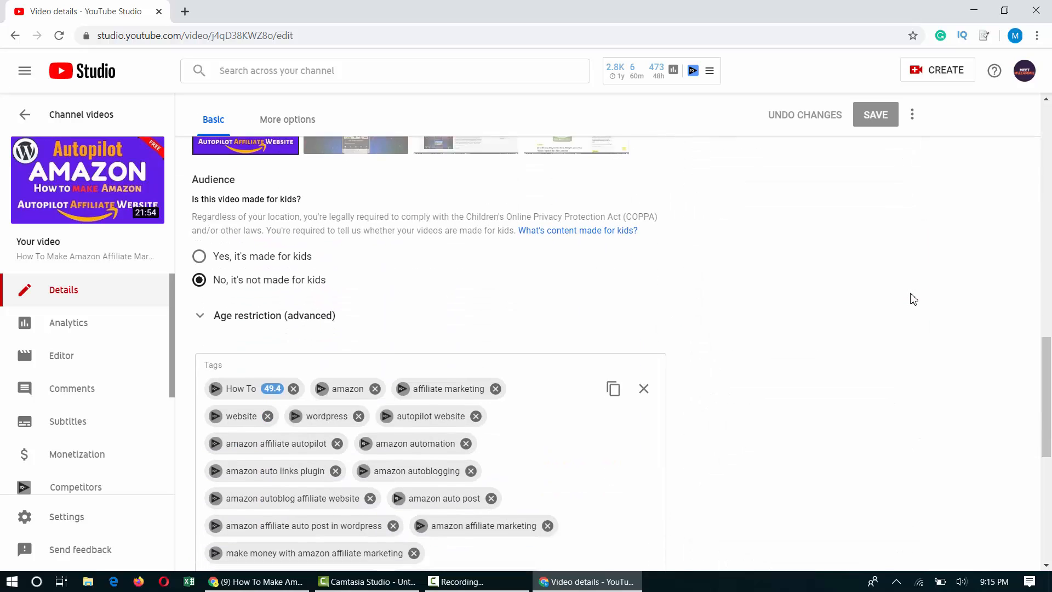
pyautogui.scroll(15, 911, 298)
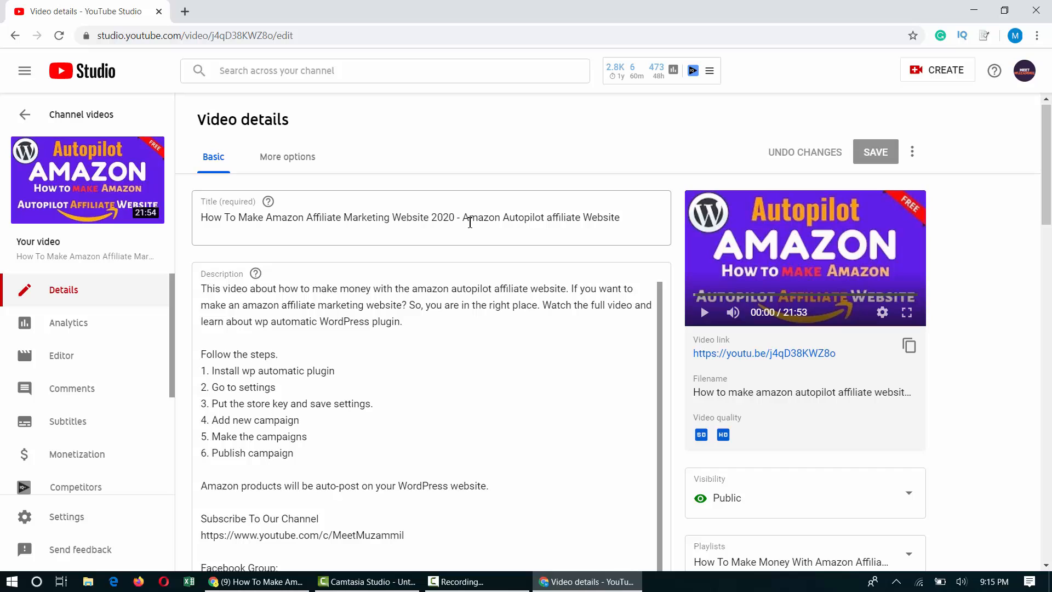
pyautogui.scroll(-10, 495, 434)
pyautogui.scroll(-5, 853, 374)
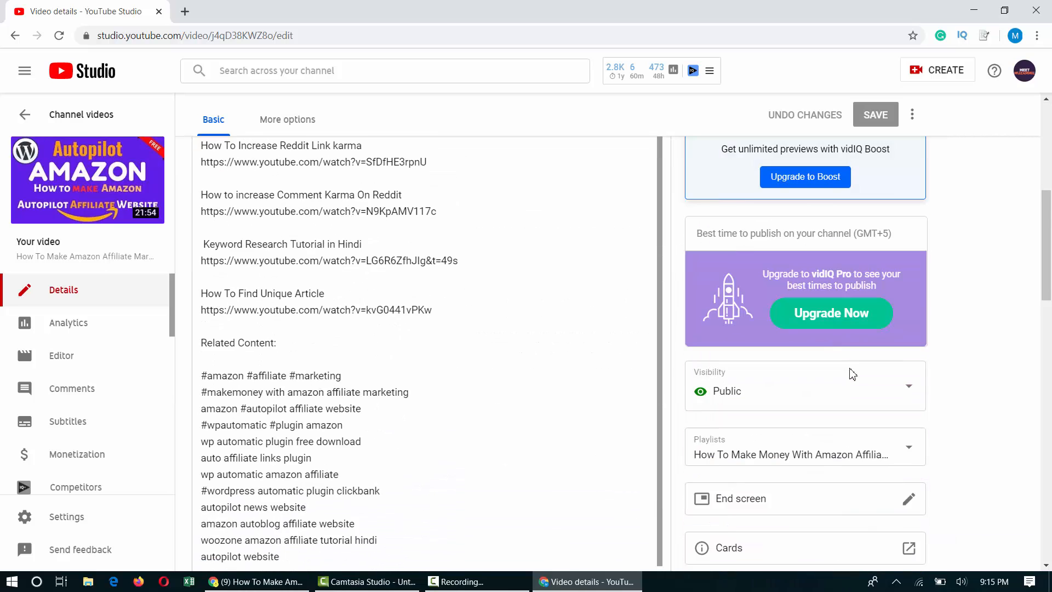
pyautogui.scroll(-5, 586, 366)
pyautogui.scroll(15, 589, 367)
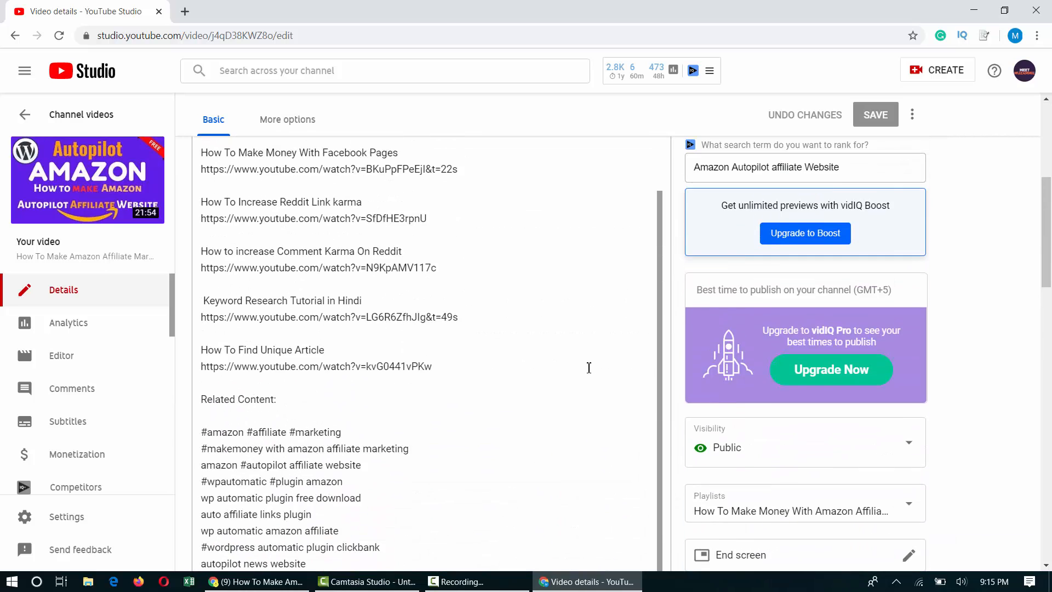
pyautogui.scroll(1, 589, 367)
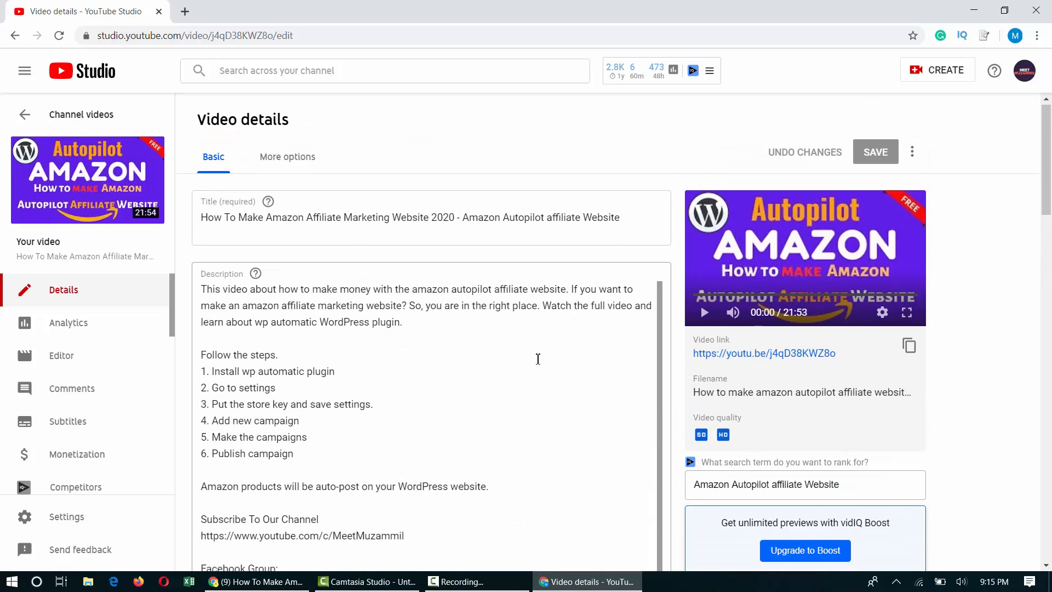
# Examine the description's opening text, video links and related-content keywords, as well as the rankings on the video's tags
pyautogui.doubleClick(498, 305)
pyautogui.scroll(-5, 940, 372)
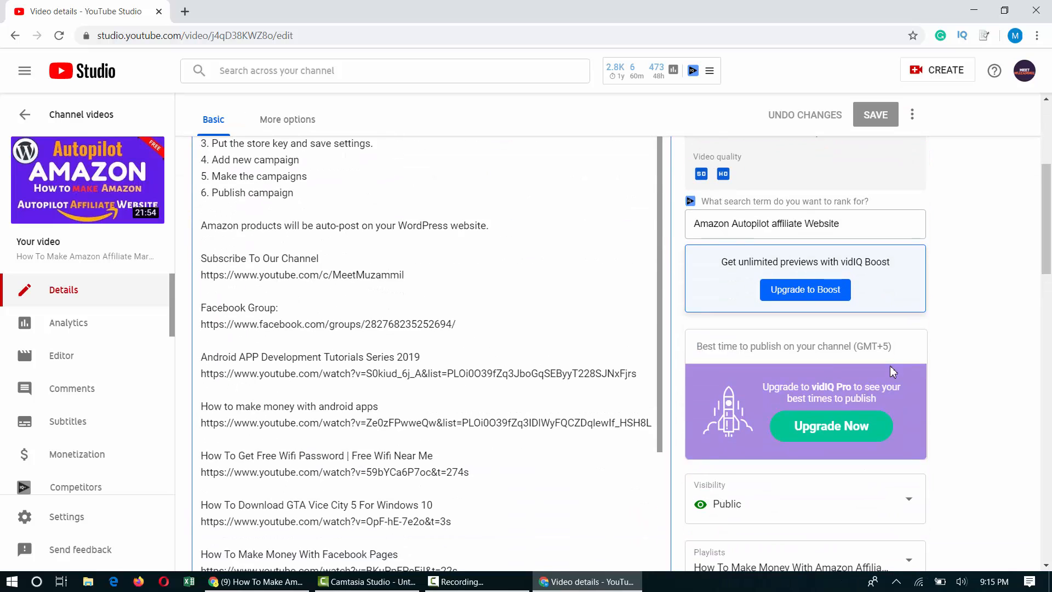
pyautogui.scroll(3, 544, 331)
pyautogui.scroll(-7, 543, 331)
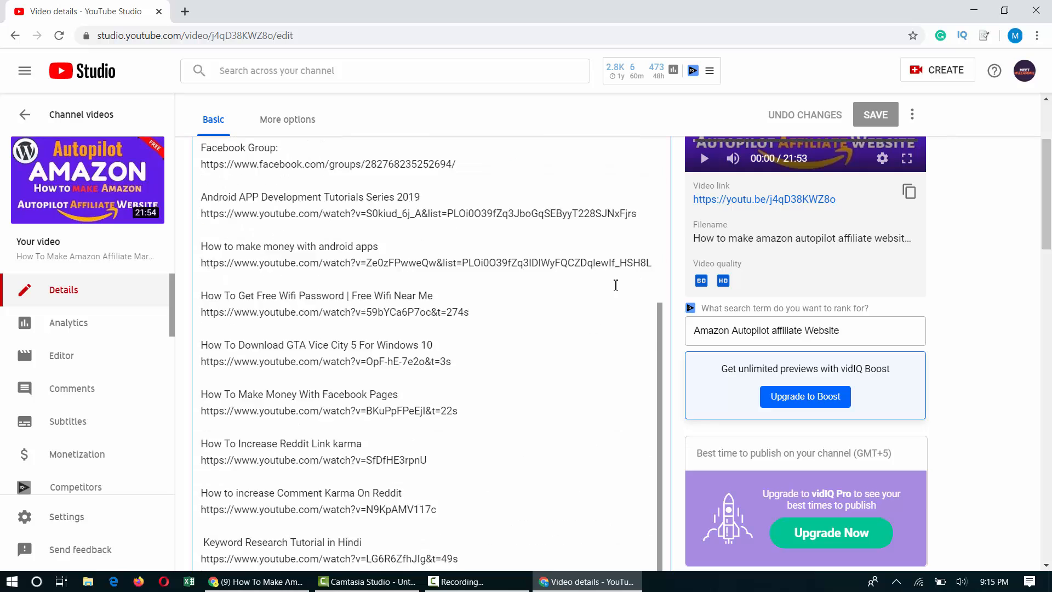
pyautogui.scroll(-6, 869, 305)
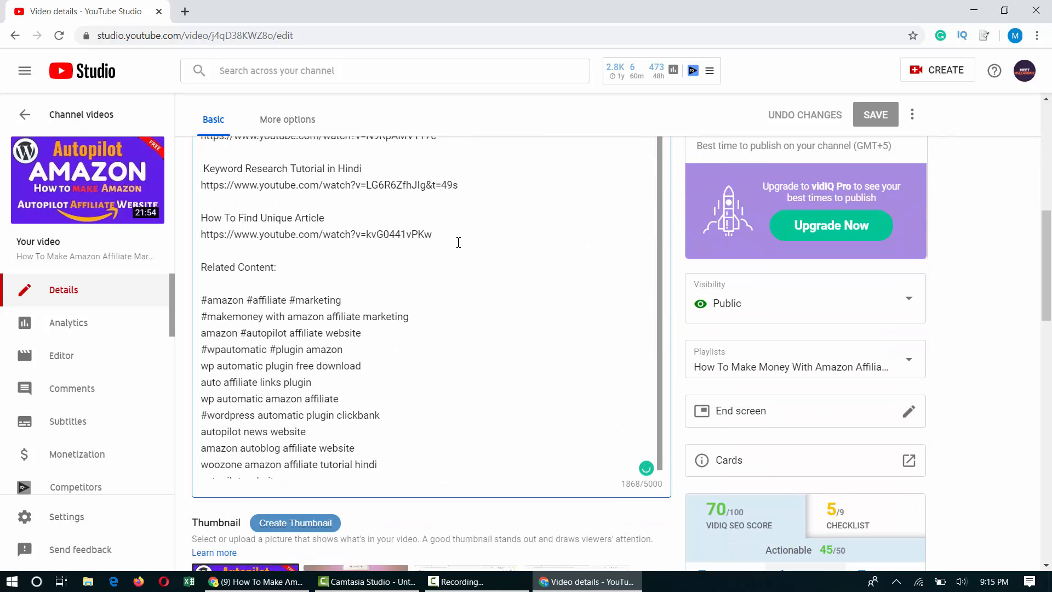
pyautogui.scroll(4, 458, 243)
pyautogui.scroll(4, 459, 242)
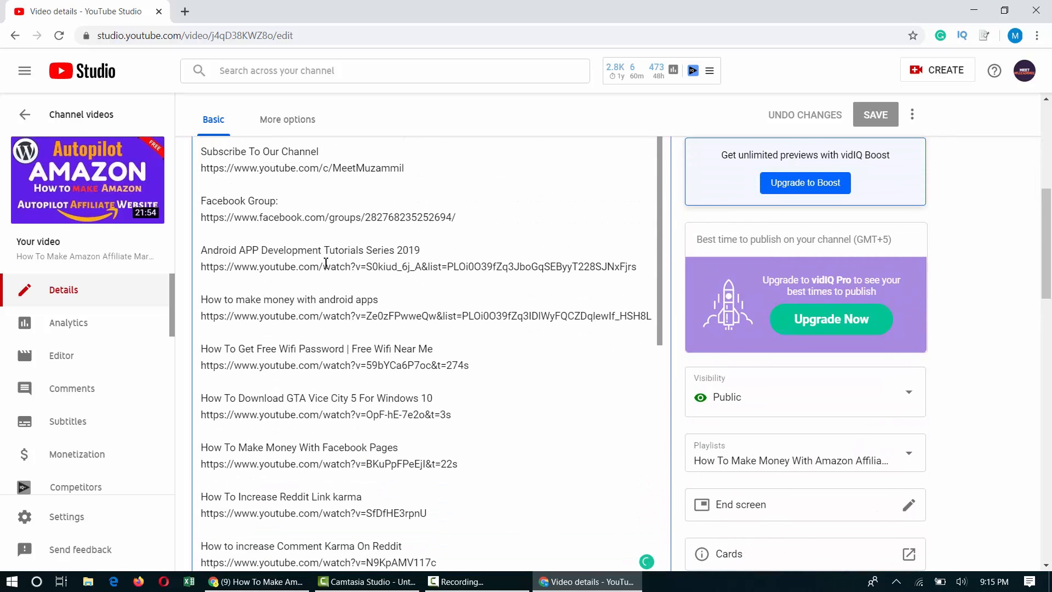
pyautogui.scroll(-10, 547, 362)
pyautogui.scroll(3, 545, 357)
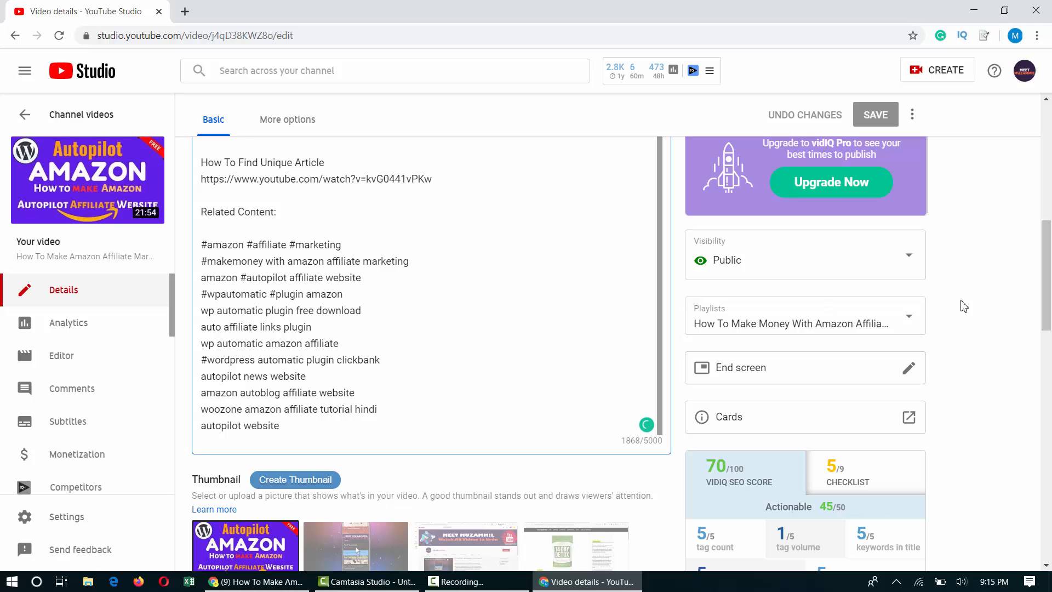
pyautogui.scroll(-5, 1007, 311)
pyautogui.scroll(-7, 1007, 311)
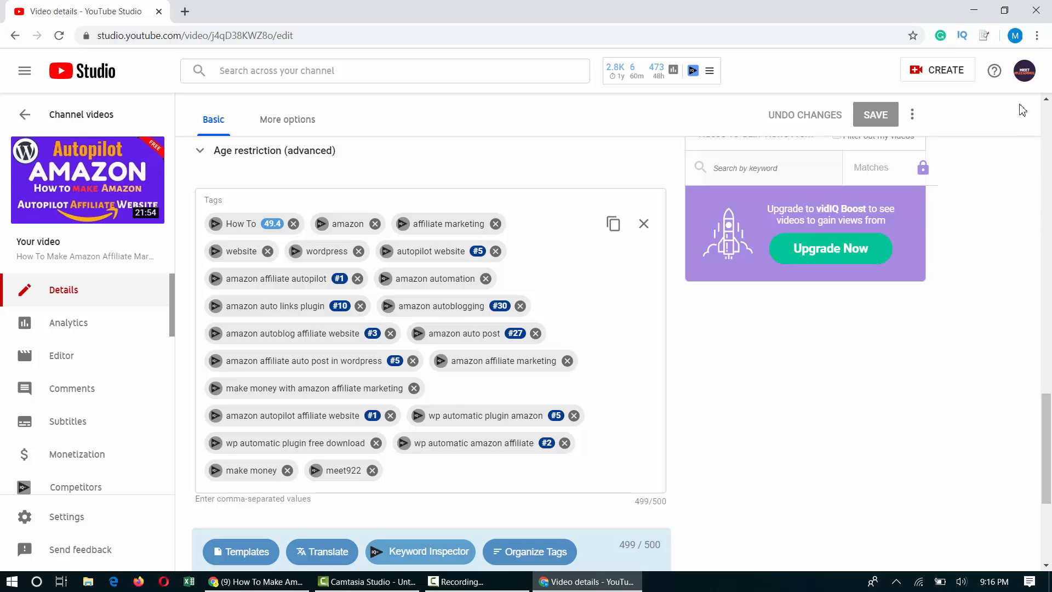
# Open YouTube signed out in a new incognito window
pyautogui.click(1036, 35)
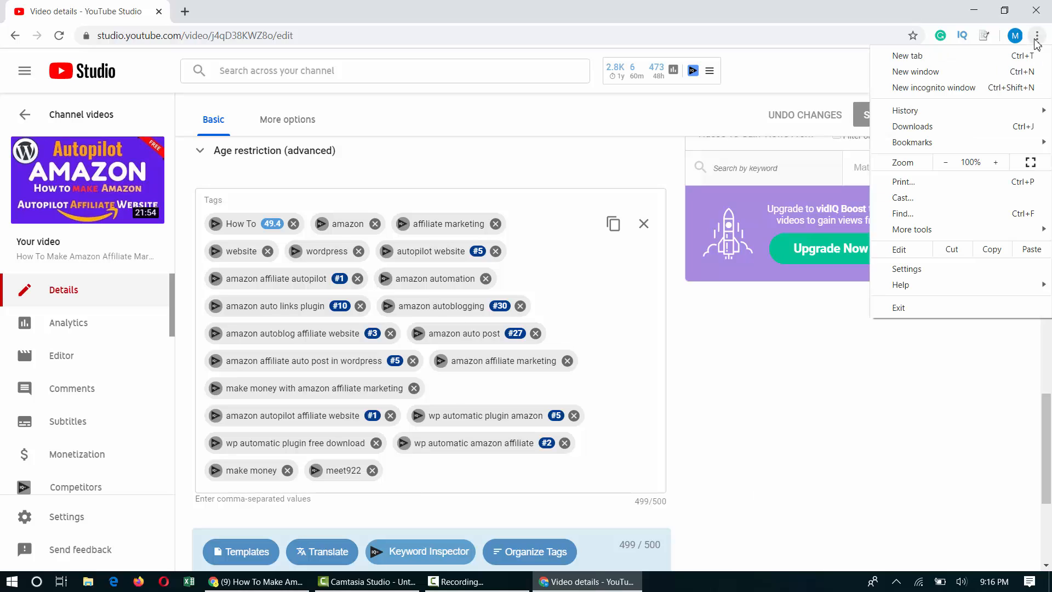
pyautogui.click(936, 92)
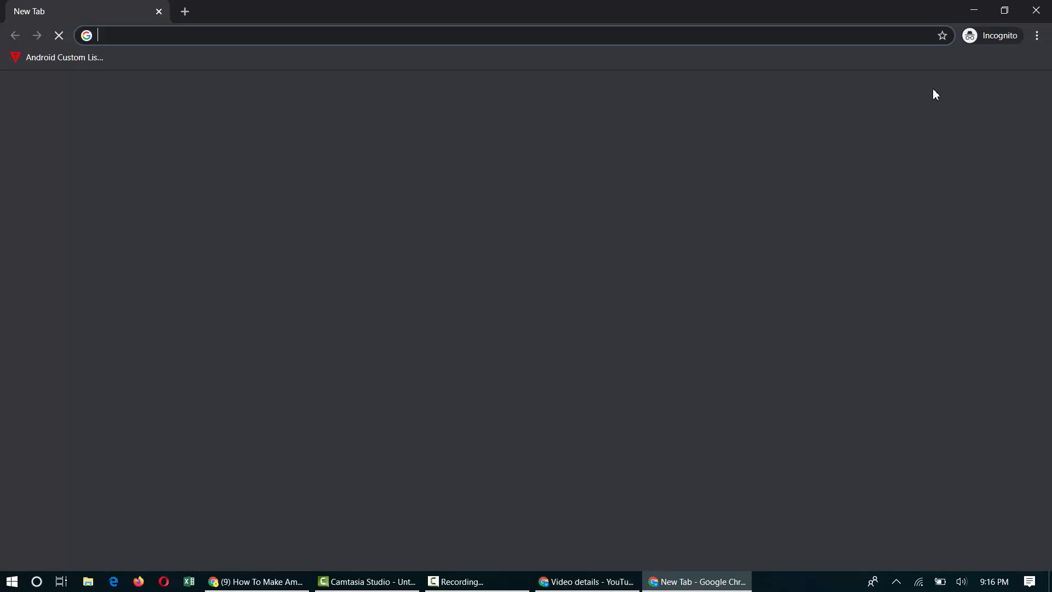
pyautogui.write('y')
pyautogui.press('Return')
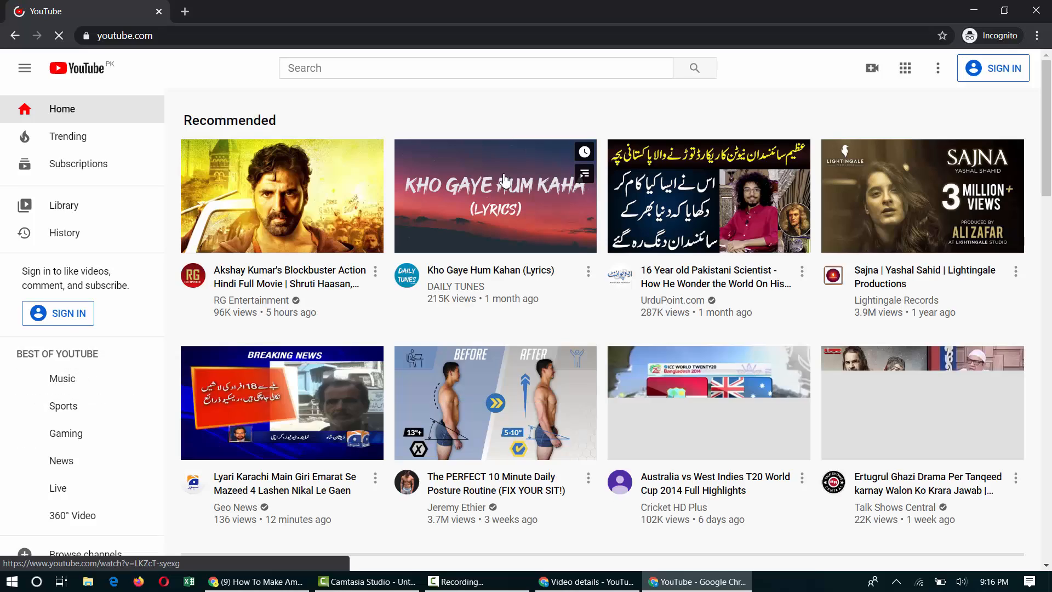
# Check the ranked tag in the video details and search YouTube in the incognito window for "amazon affiliate autopilot"
pyautogui.hotkey('alt', 'Tab')
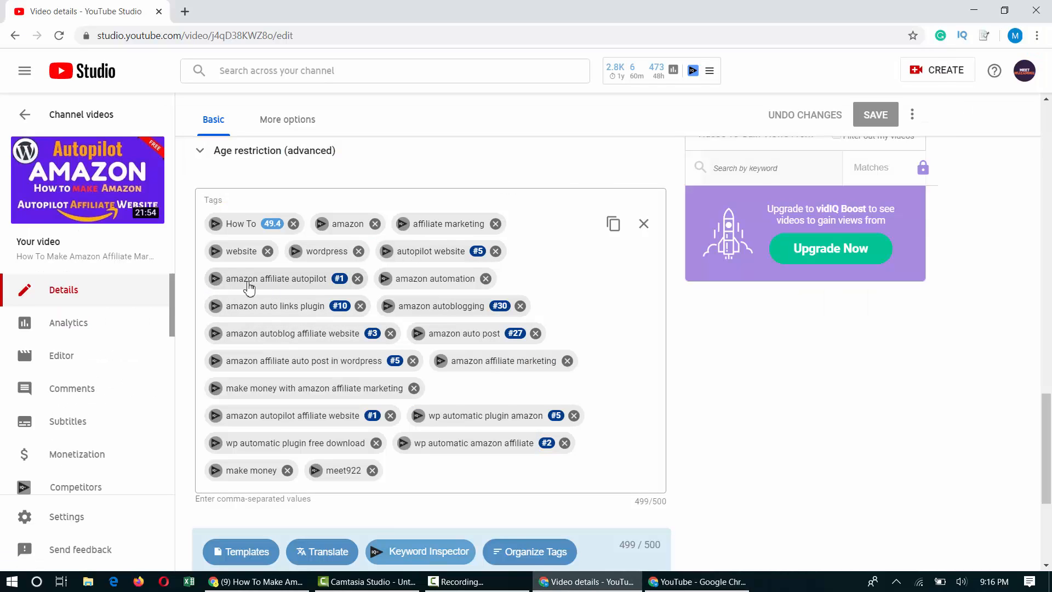
pyautogui.hotkey('alt', 'Tab')
pyautogui.write('amazon au')
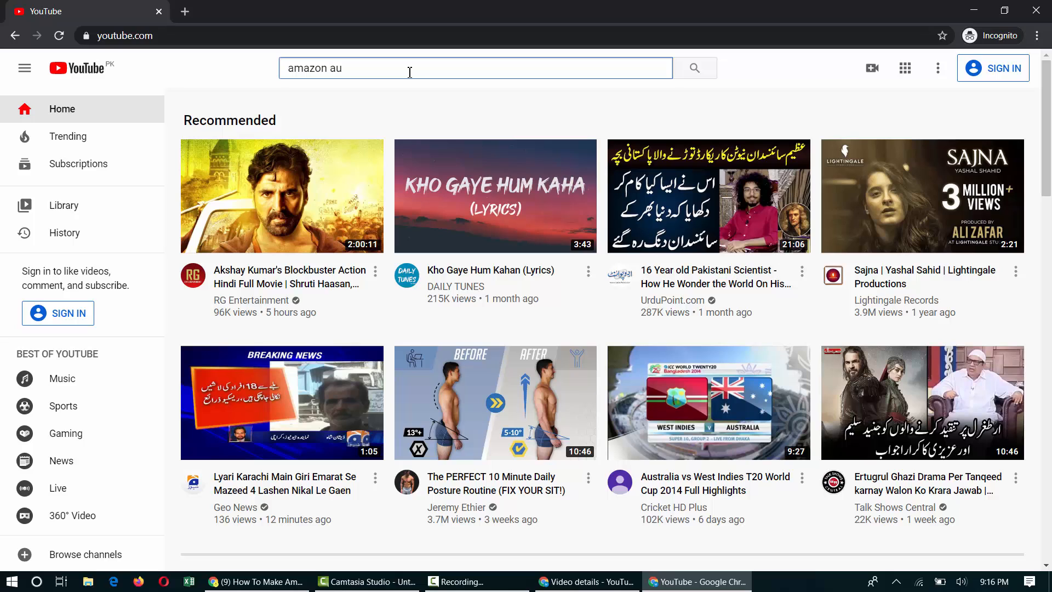
pyautogui.press('BackSpace')
pyautogui.write('ffilikate autopilot')
pyautogui.press('Return')
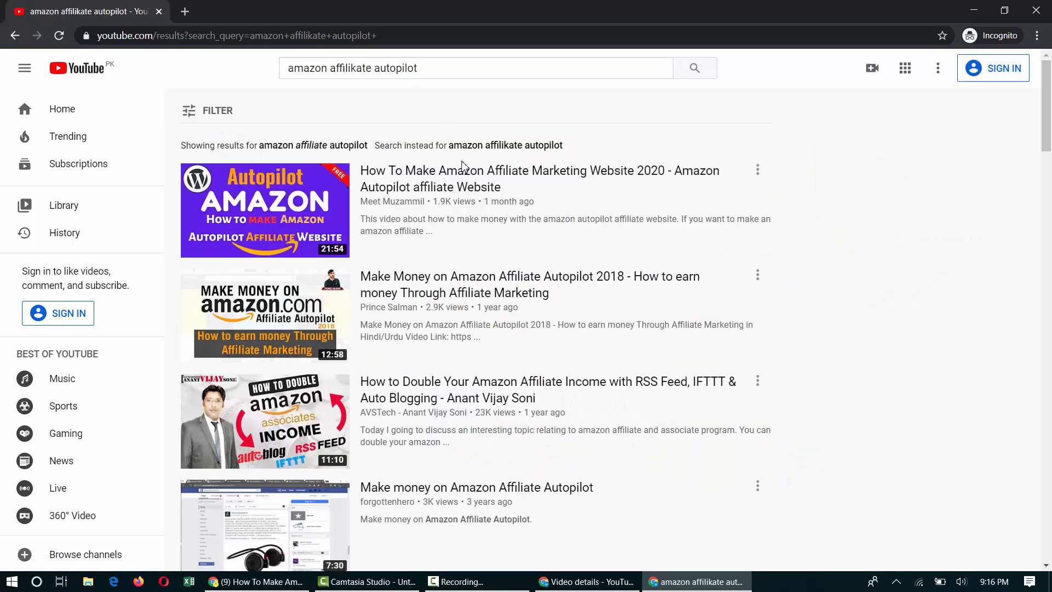
pyautogui.click(341, 145)
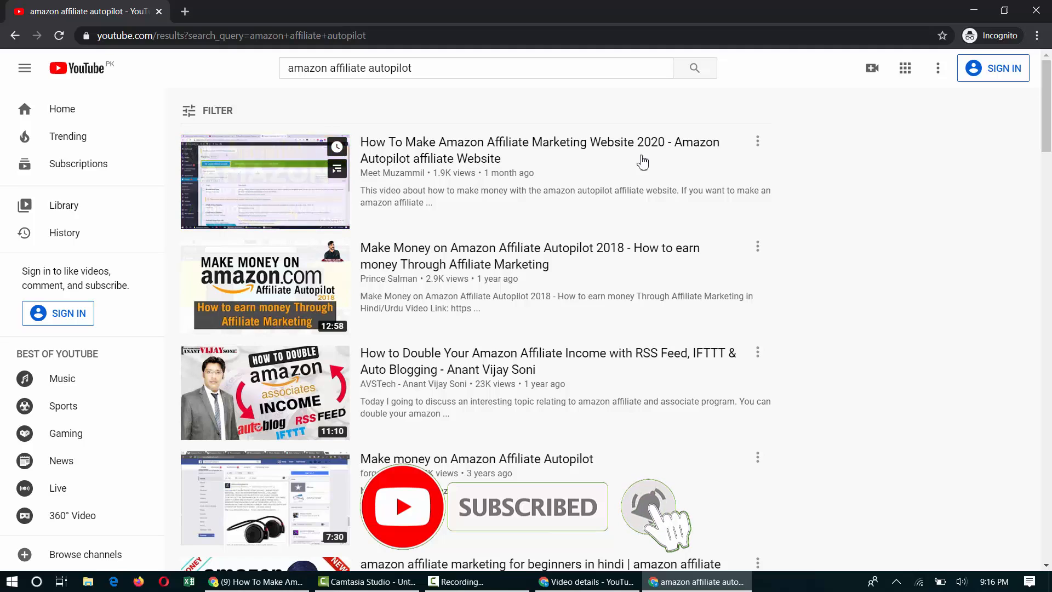
# Compare the incognito search results with the ranked tags on the video details page
pyautogui.scroll(-1, 606, 343)
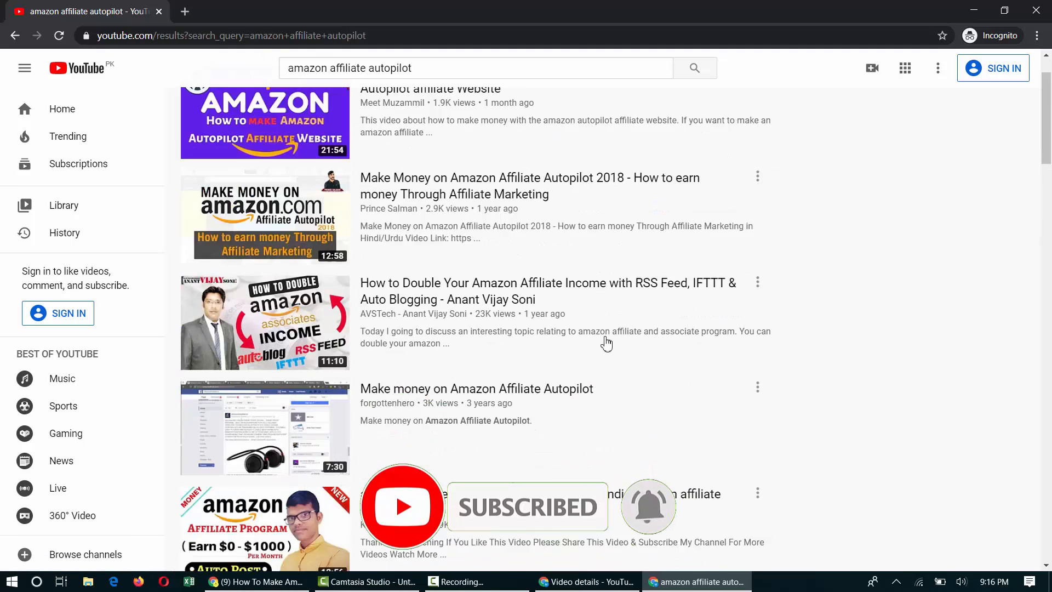
pyautogui.scroll(1, 606, 343)
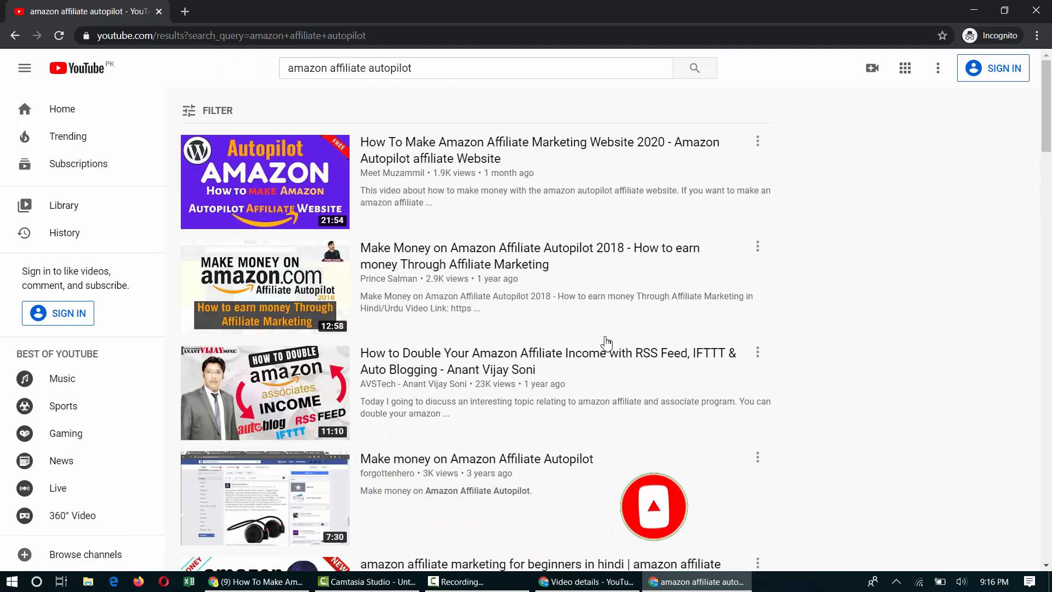
pyautogui.hotkey('alt', 'Tab')
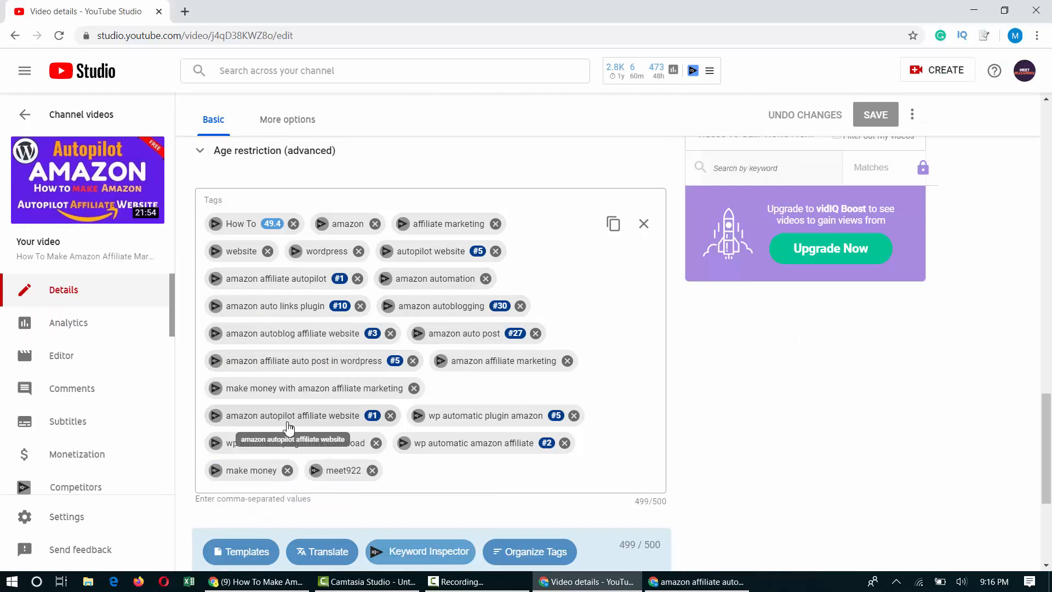
pyautogui.hotkey('alt', 'Tab')
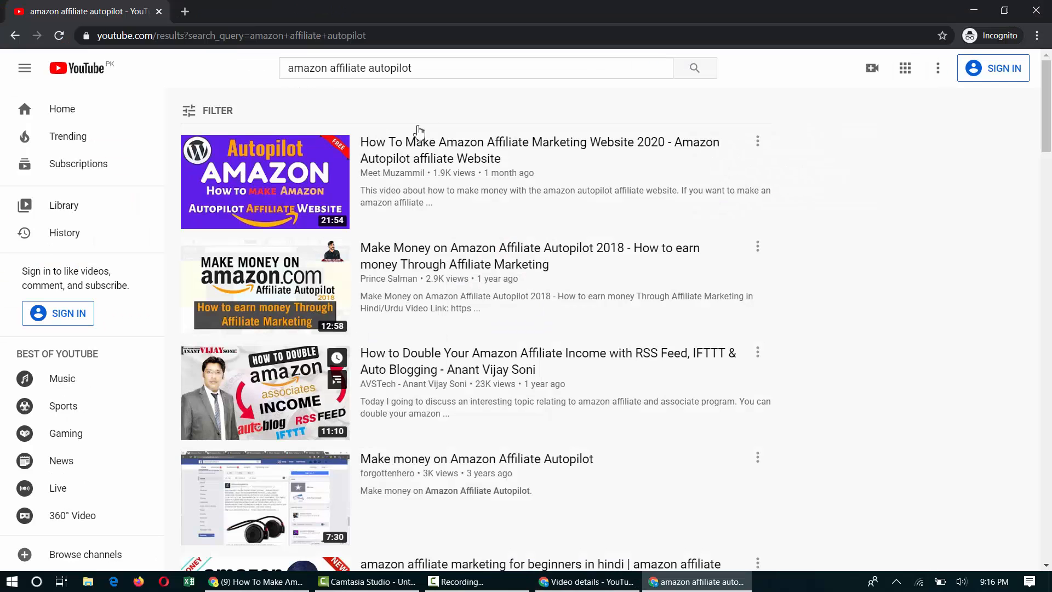
# Search YouTube in the incognito window for "amazon autopilot affiliate website"
pyautogui.doubleClick(349, 66)
pyautogui.press('BackSpace')
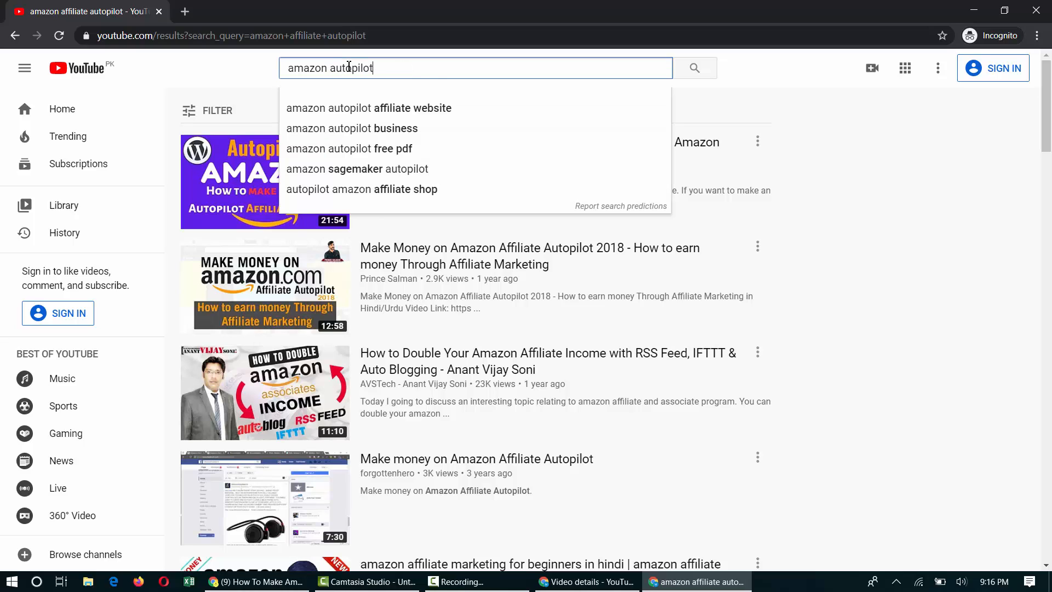
pyautogui.press('Down')
pyautogui.press('Return')
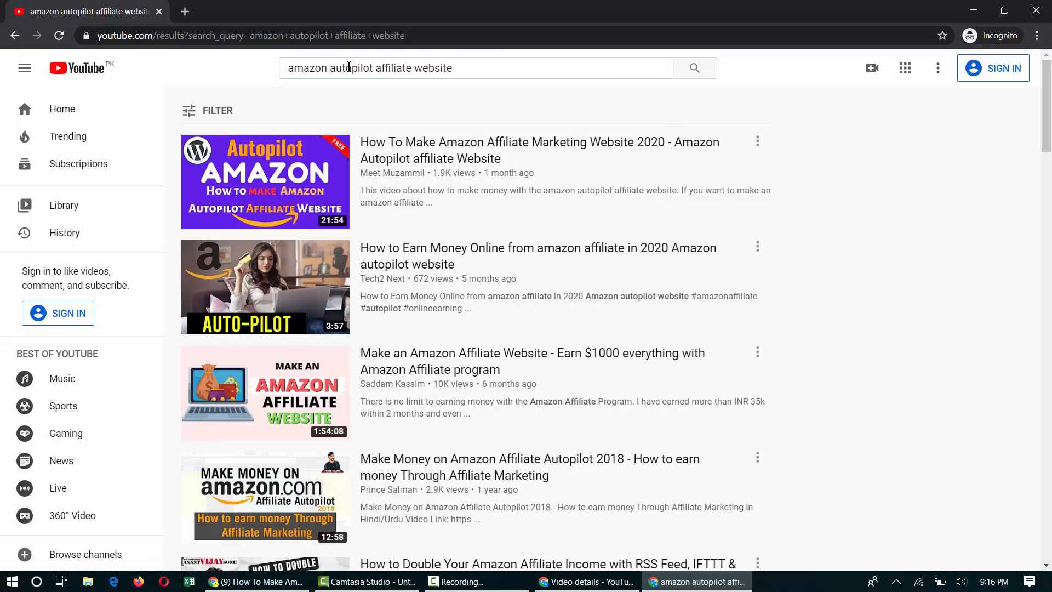
pyautogui.click(695, 68)
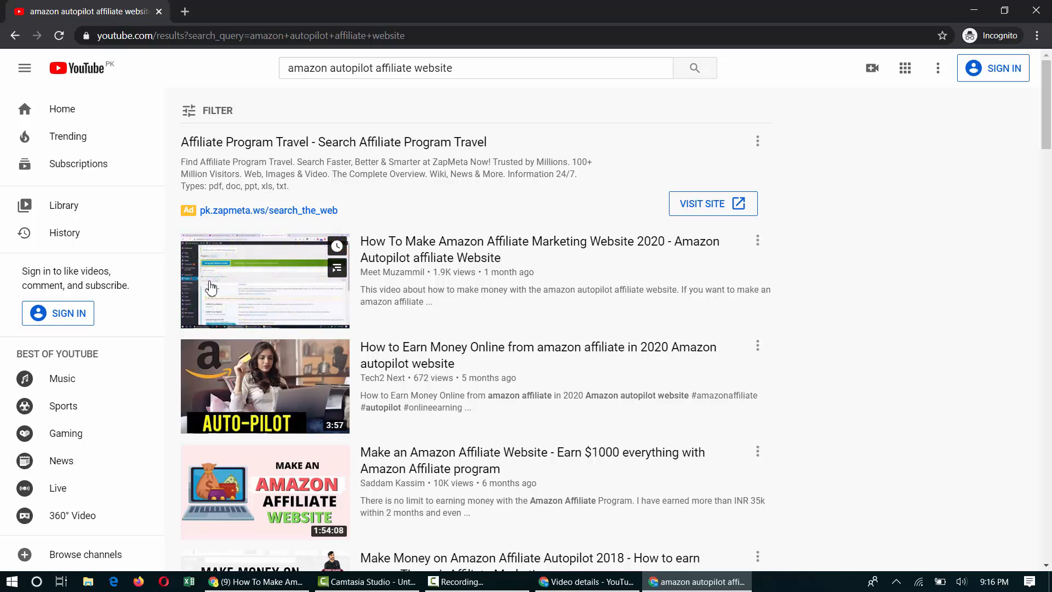
# Check the ranked tags in the video details and search YouTube incognito for "amazon autoblog affiliate website"
pyautogui.hotkey('alt', 'Tab')
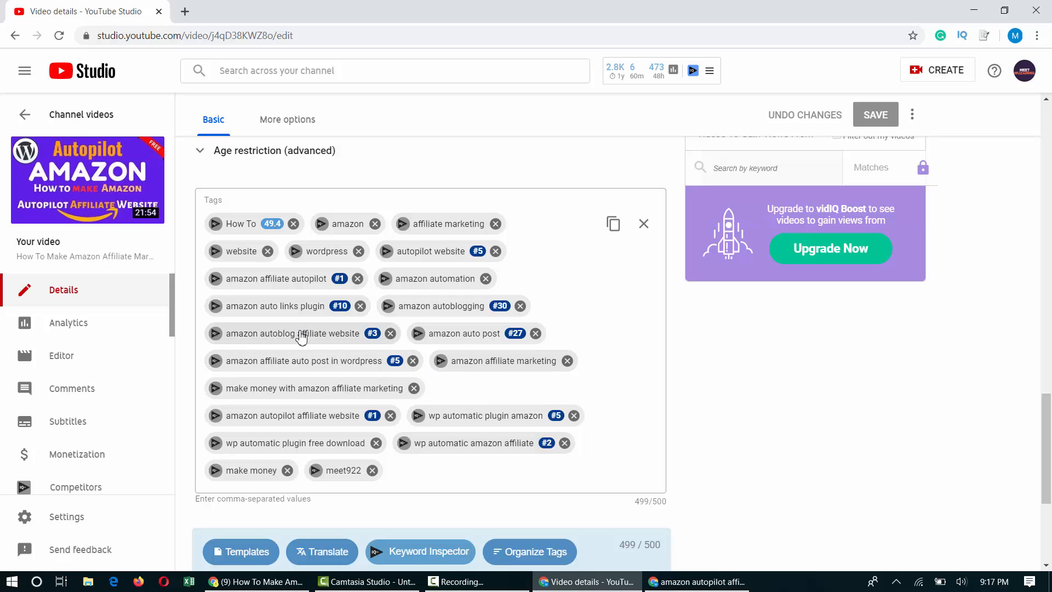
pyautogui.hotkey('alt', 'Tab')
pyautogui.click(345, 67)
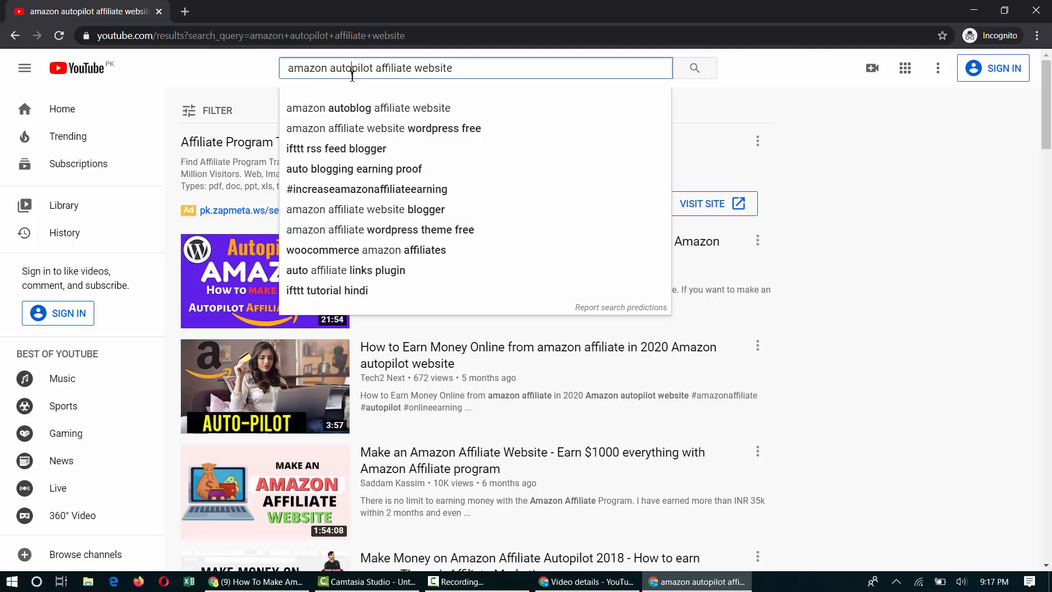
pyautogui.press('Delete')
pyautogui.press('Delete')
pyautogui.press('Delete')
pyautogui.press('Delete')
pyautogui.press('Delete')
pyautogui.press('Delete')
pyautogui.write('opilot')
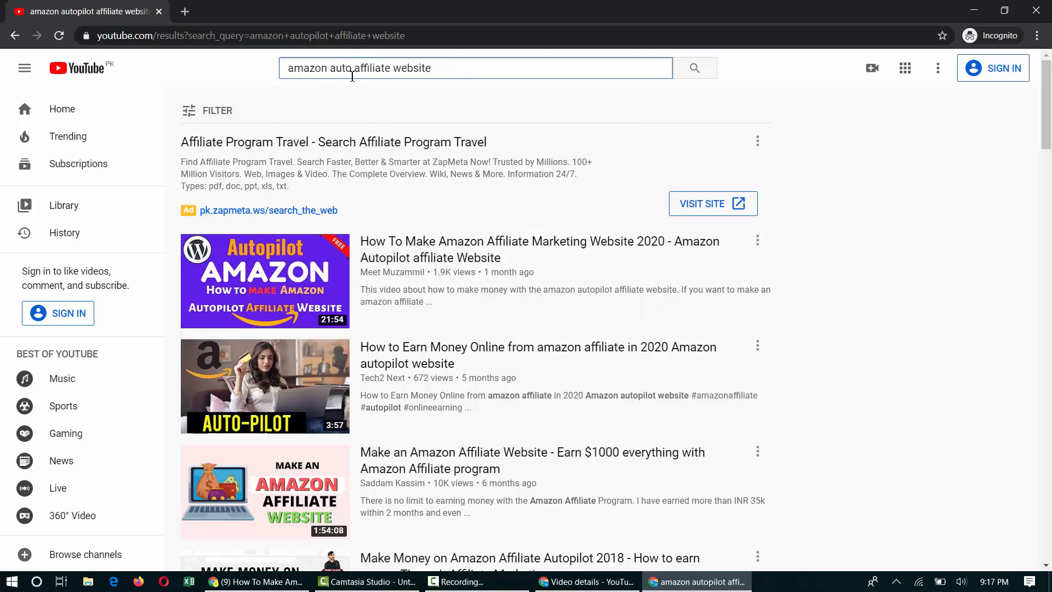
pyautogui.hotkey('alt', 'Tab')
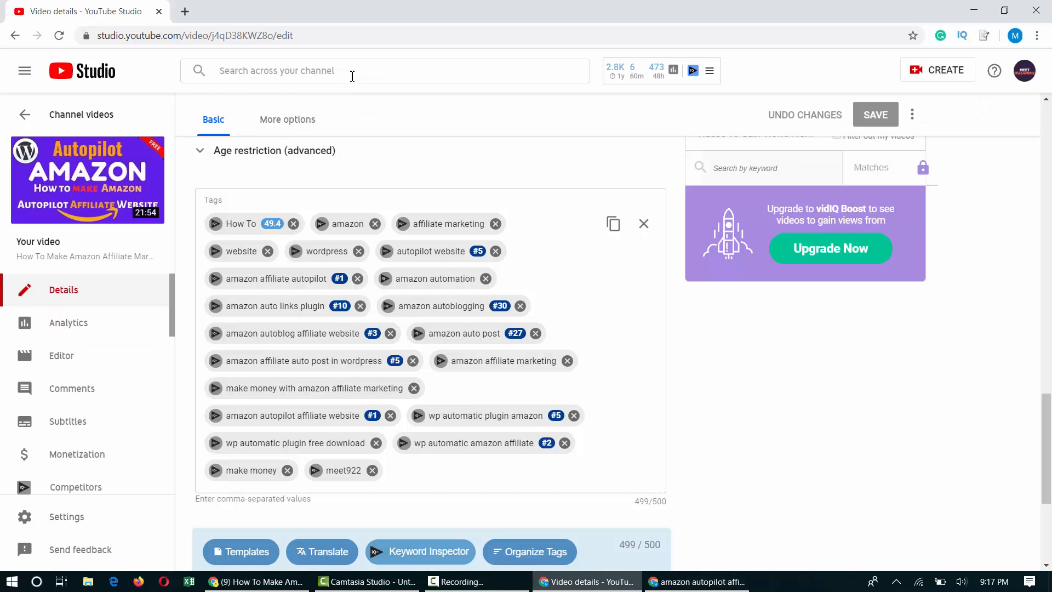
pyautogui.hotkey('alt', 'Tab')
pyautogui.press('Return')
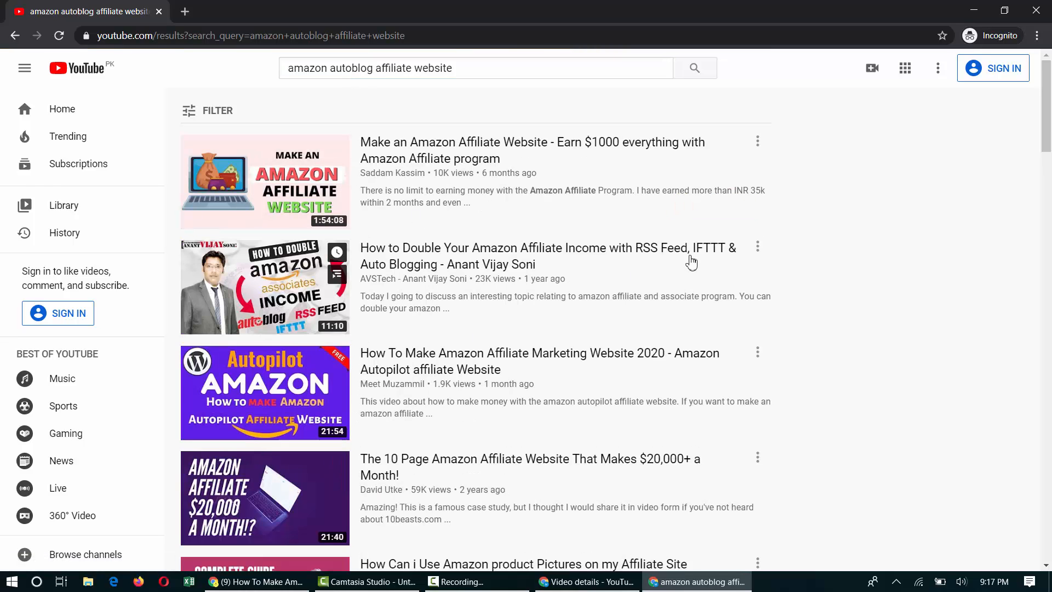
# Recheck the video's ranked tags and search YouTube in the incognito window for "wp automatic amazon affiliate"
pyautogui.hotkey('alt', 'Tab')
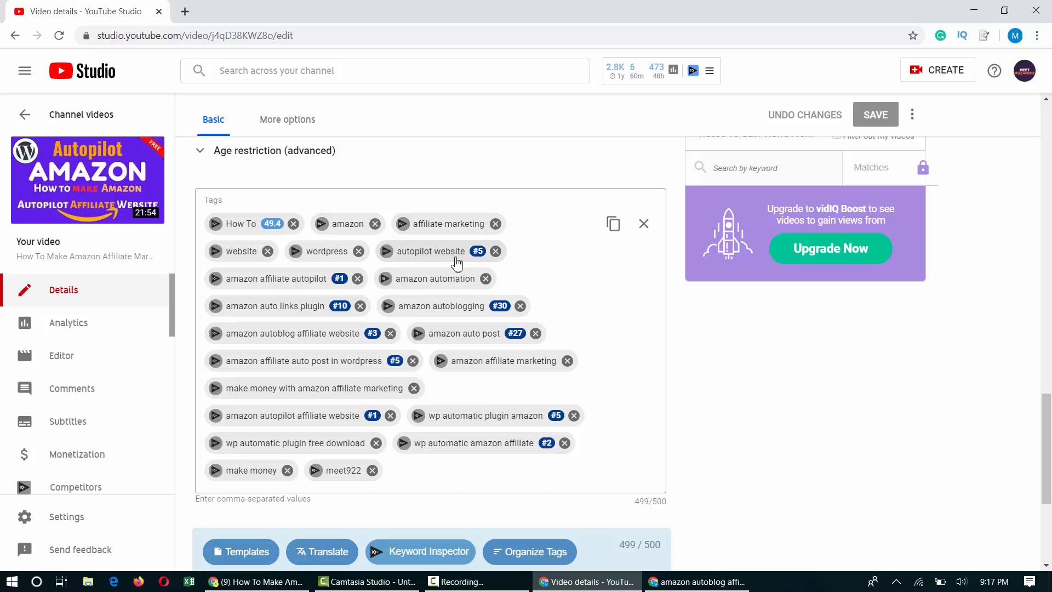
pyautogui.hotkey('alt', 'Tab')
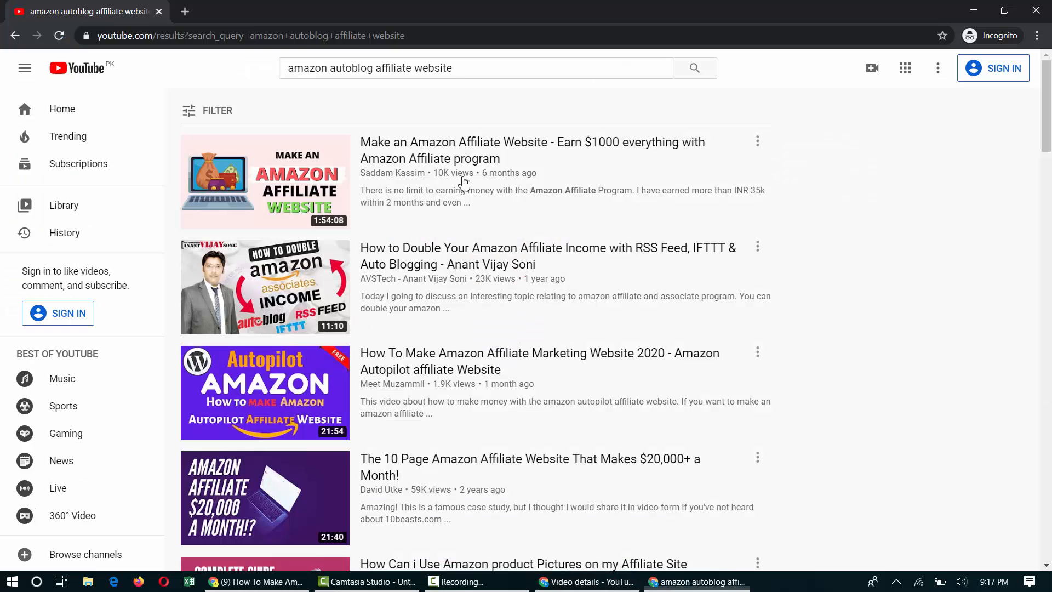
pyautogui.tripleClick(470, 68)
pyautogui.write('sp')
pyautogui.press('BackSpace')
pyautogui.press('BackSpace')
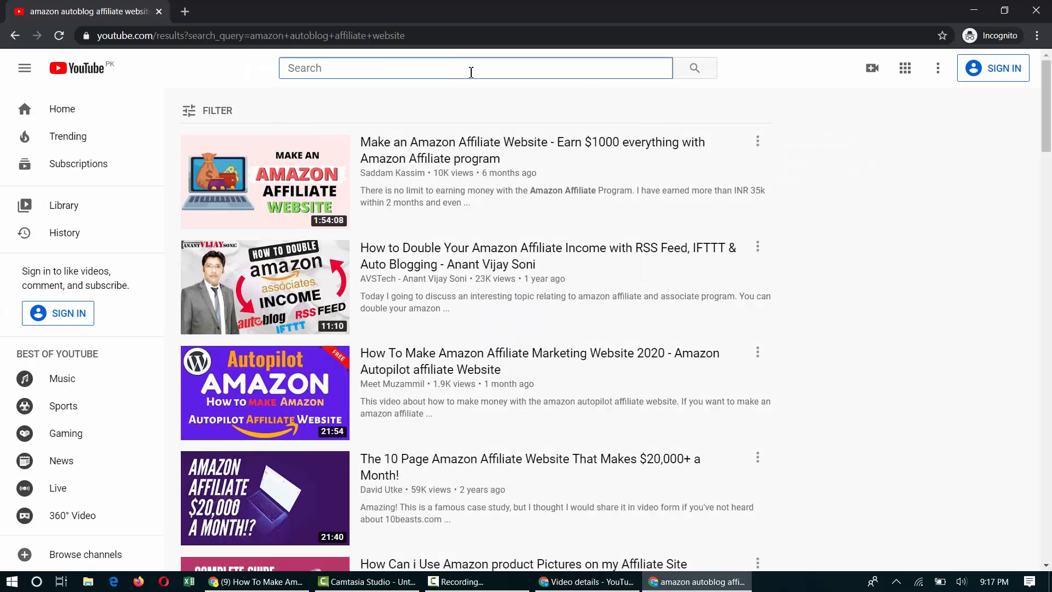
pyautogui.write('wp automatic')
pyautogui.hotkey('alt', 'Tab')
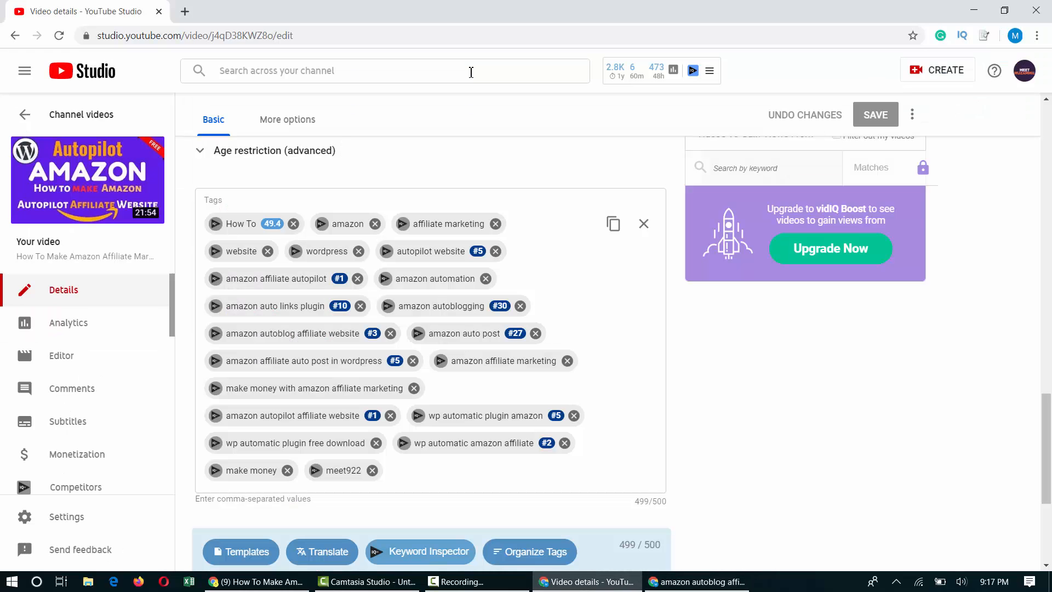
pyautogui.hotkey('alt', 'Tab')
pyautogui.write('ama')
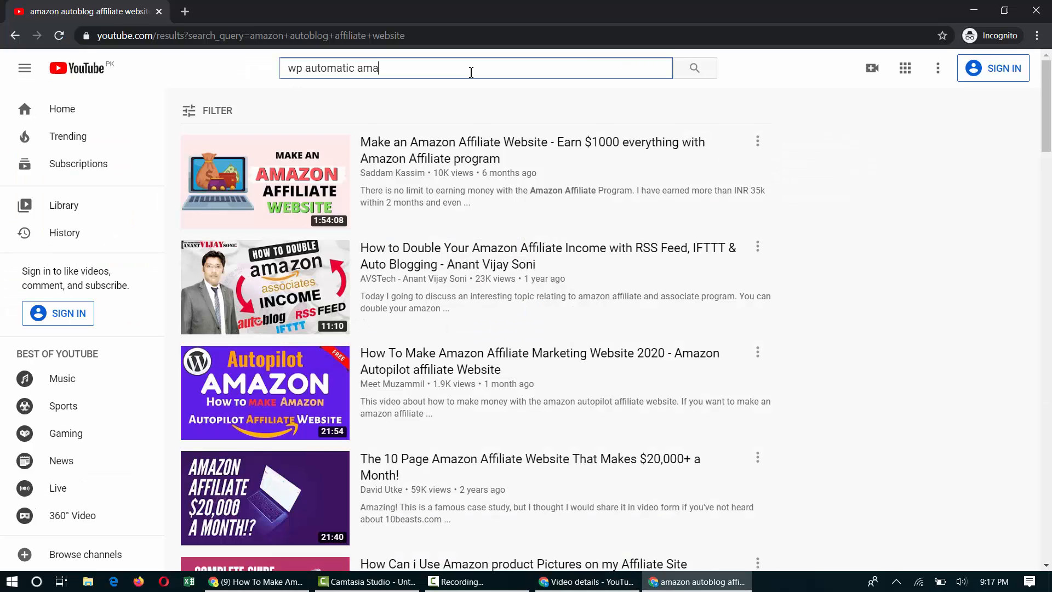
pyautogui.write('zon affiliate')
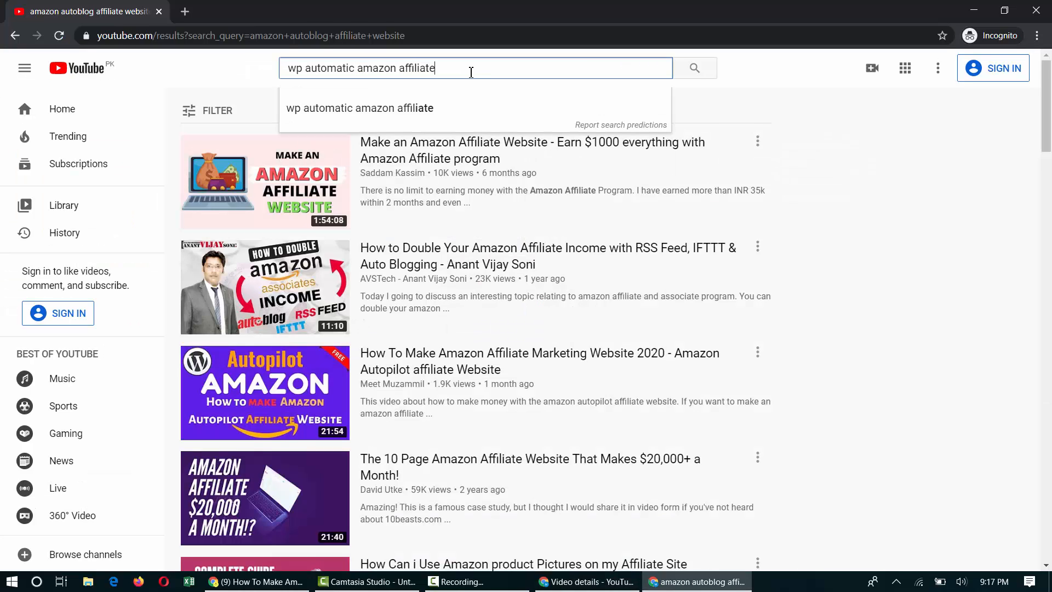
pyautogui.press('Return')
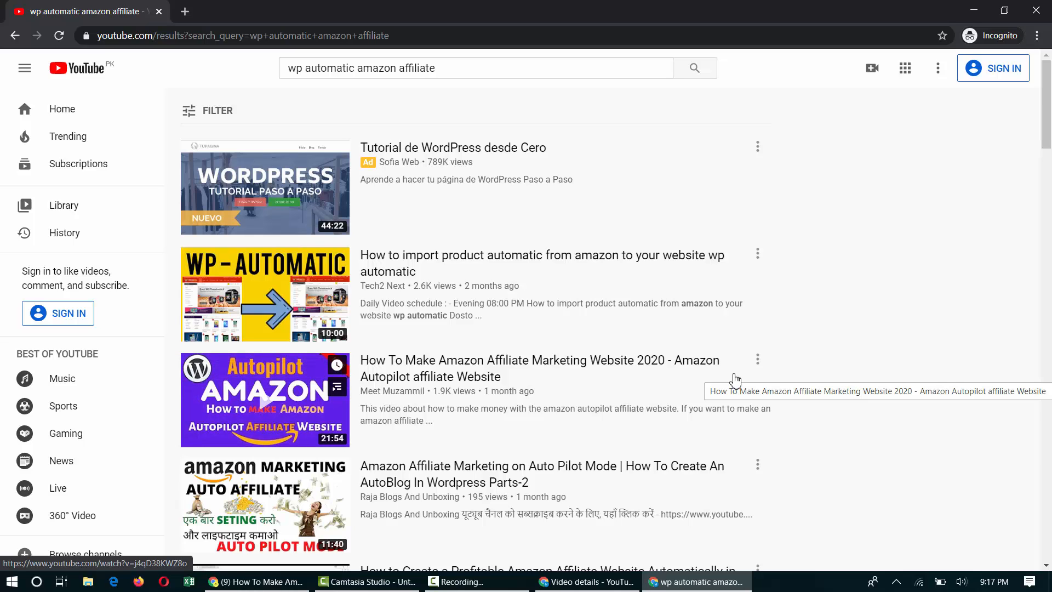
# Compare the incognito results with the tag's ranking in the video details and return to the channel's video list
pyautogui.hotkey('alt', 'Tab')
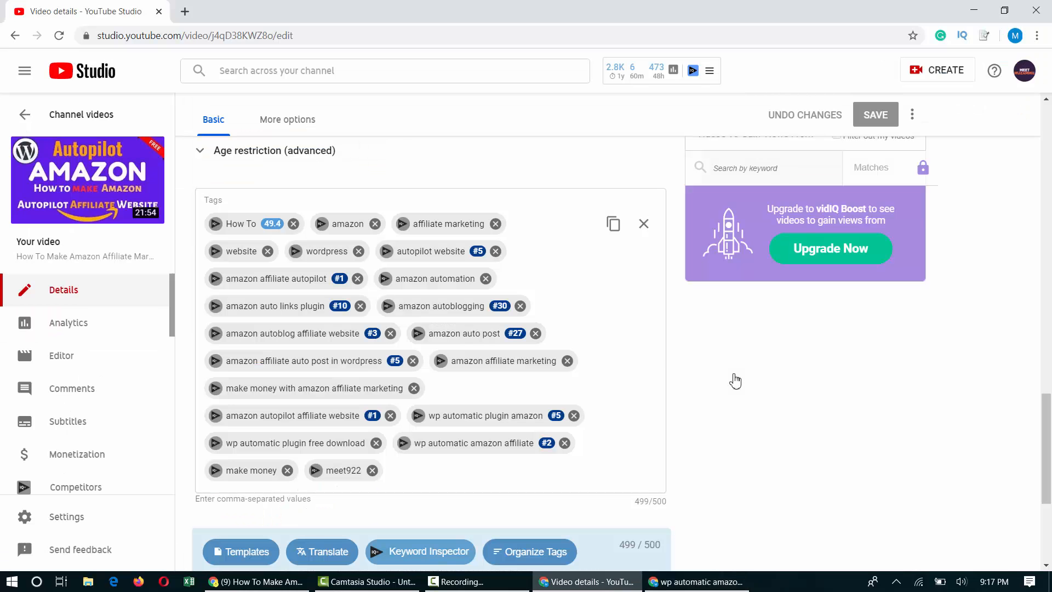
pyautogui.hotkey('alt', 'Tab')
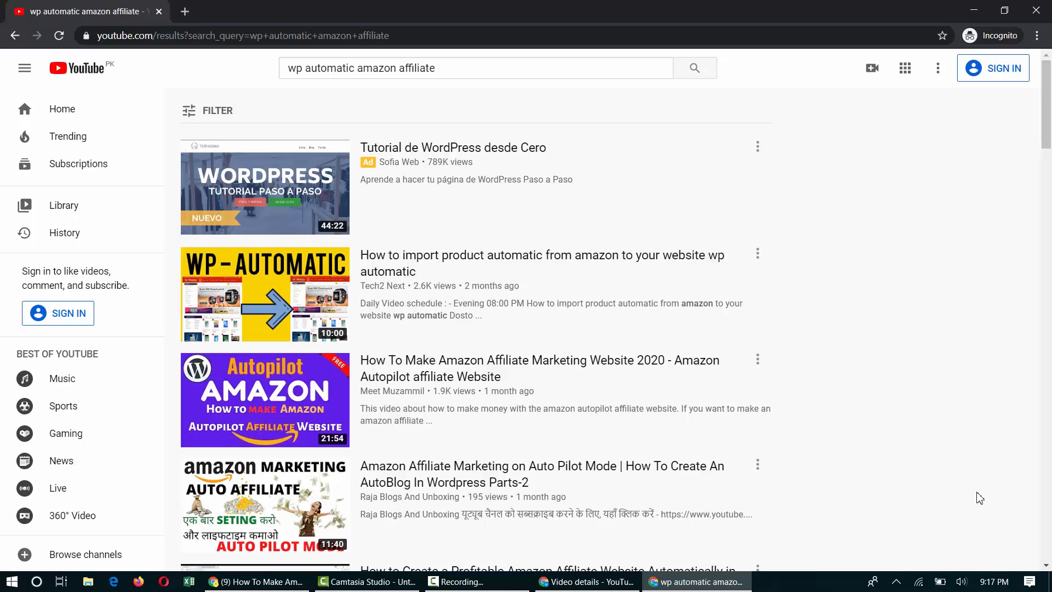
pyautogui.hotkey('alt', 'Tab')
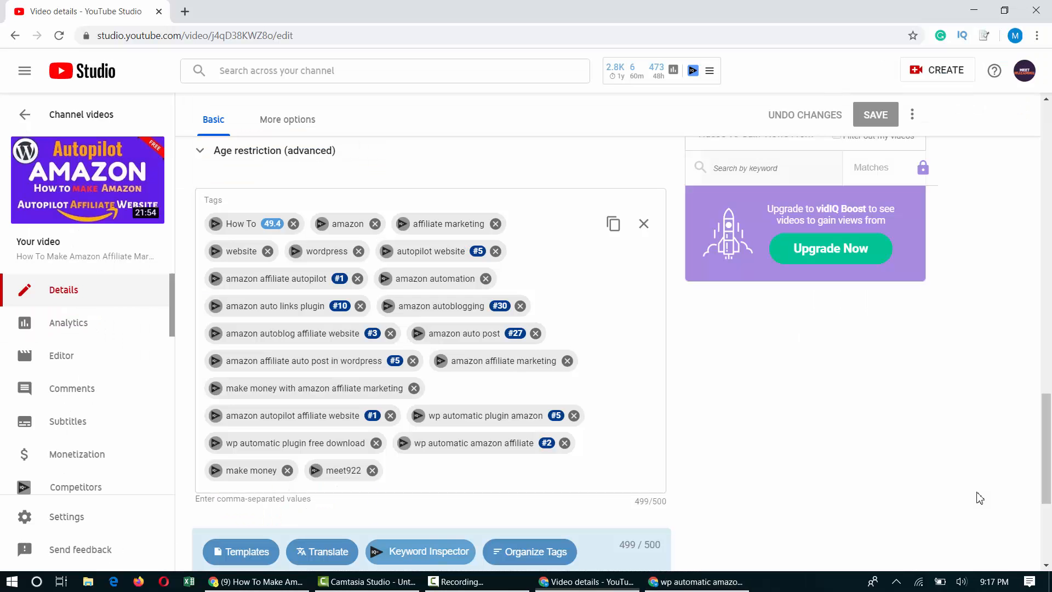
pyautogui.click(102, 112)
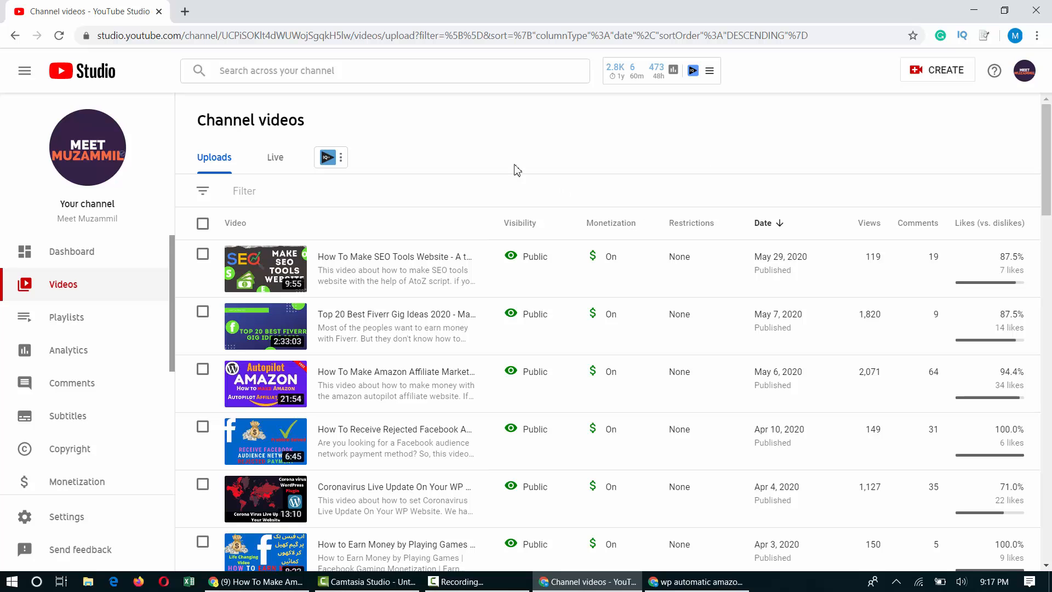
pyautogui.tripleClick(453, 121)
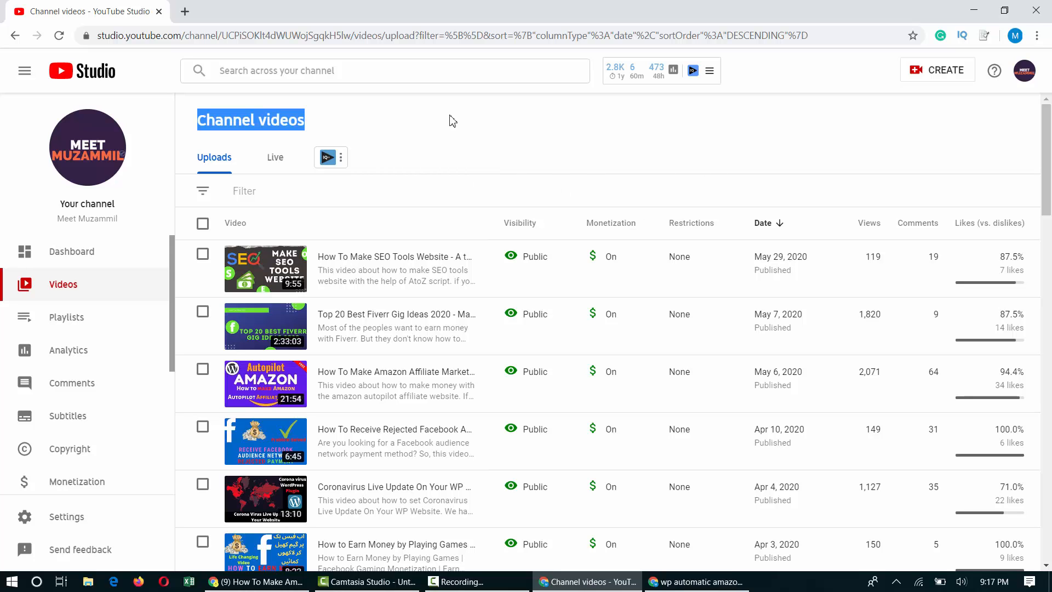
# Open the incognito result about importing Amazon products with wp automatic, pause the video and return to the search results
pyautogui.hotkey('alt', 'Tab')
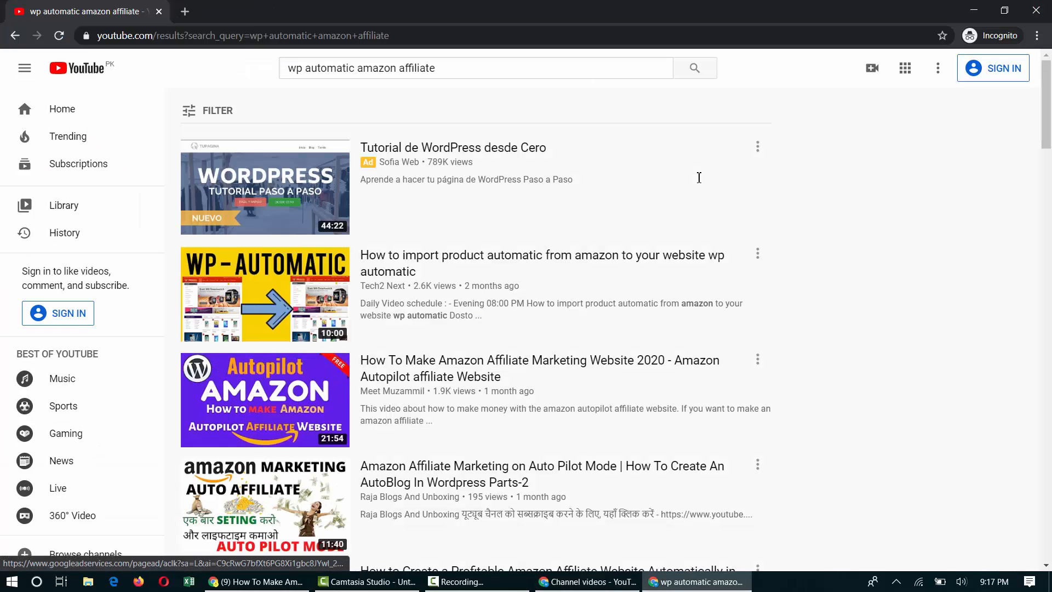
pyautogui.moveTo(705, 286)
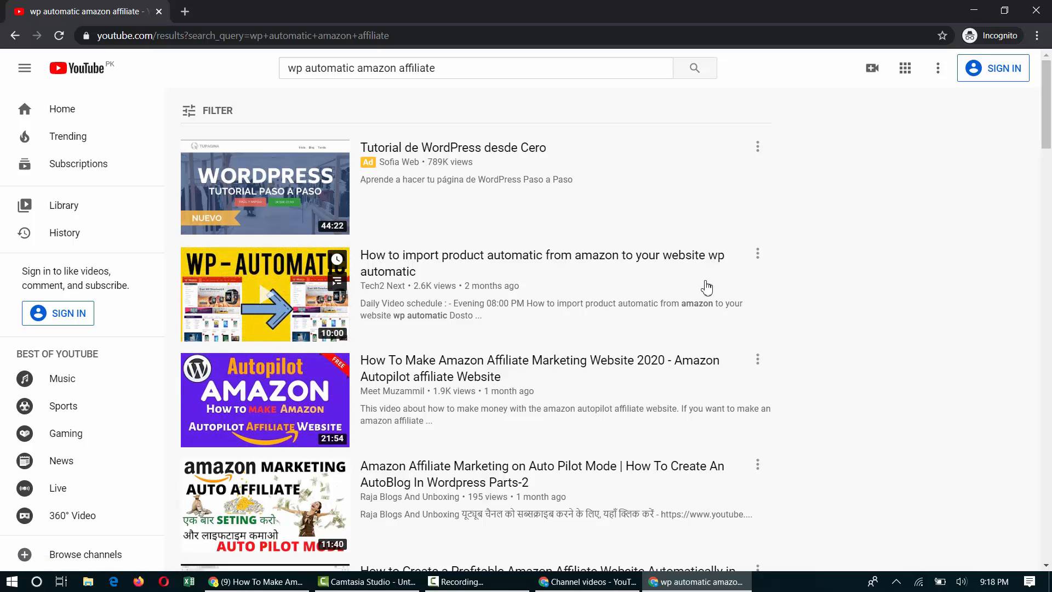
pyautogui.click(706, 287)
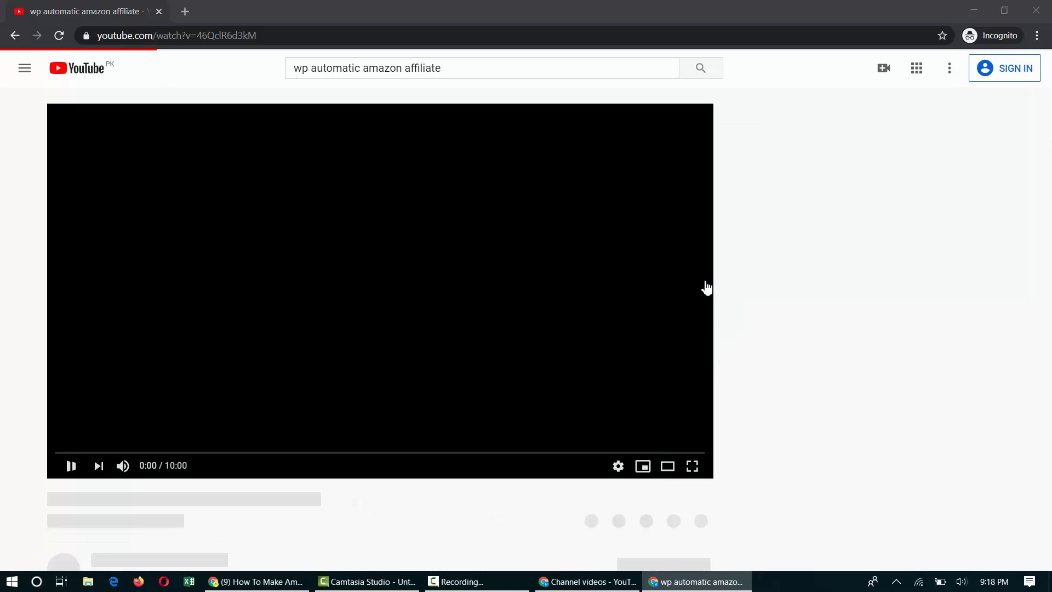
pyautogui.press('super')
pyautogui.press('super')
pyautogui.click(588, 195)
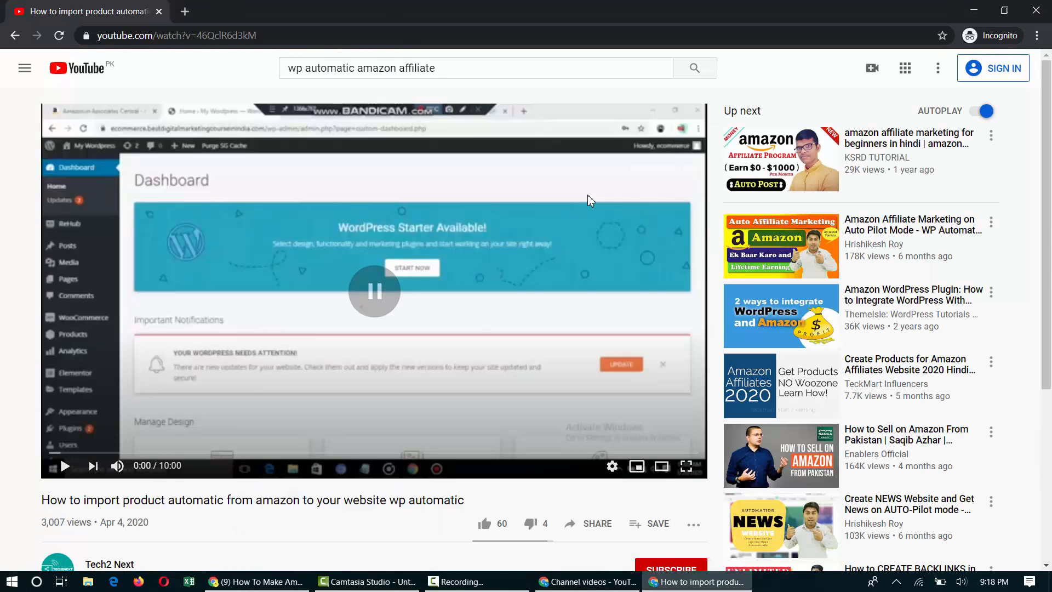
pyautogui.hscroll(-5, 588, 195)
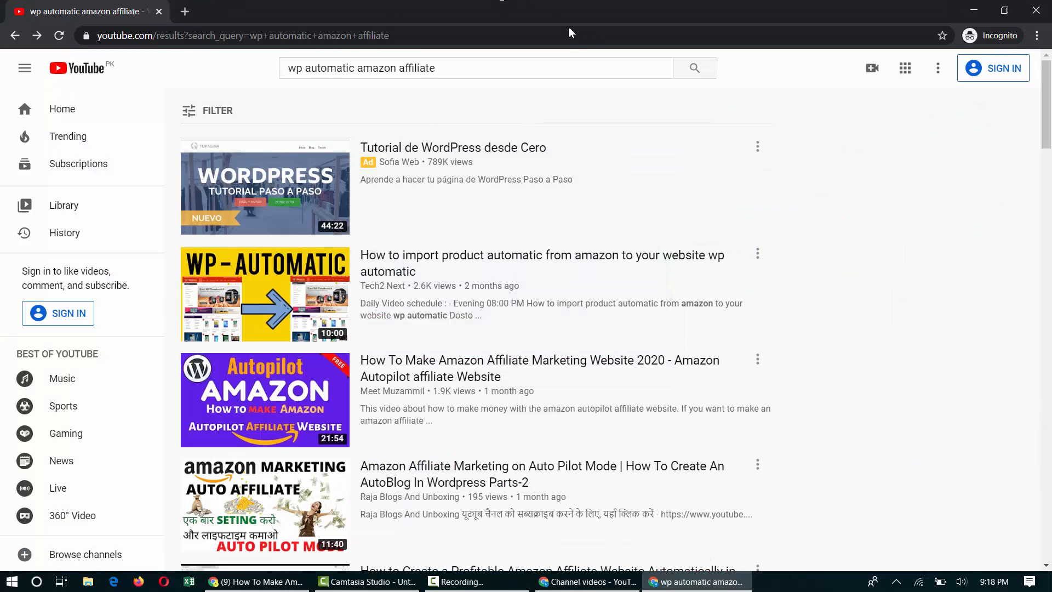
# Switch to Notepad with a new blank document
pyautogui.click(570, 31)
pyautogui.press('super')
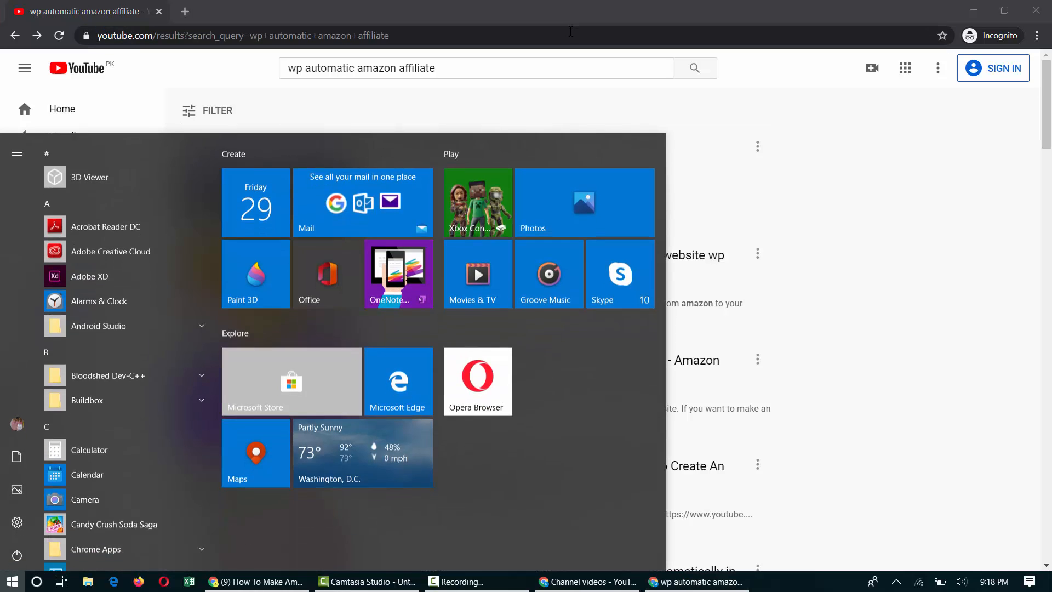
pyautogui.write('notepad')
pyautogui.press('Return')
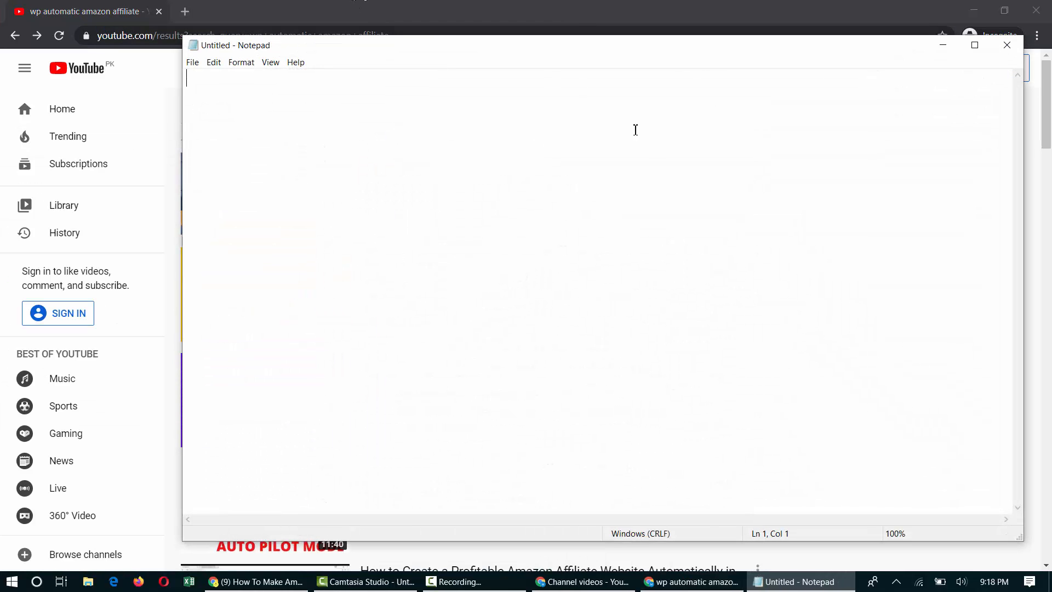
# Write the heading "Youtube Video ranking in 24 hours method" in the blank note
pyautogui.write('R')
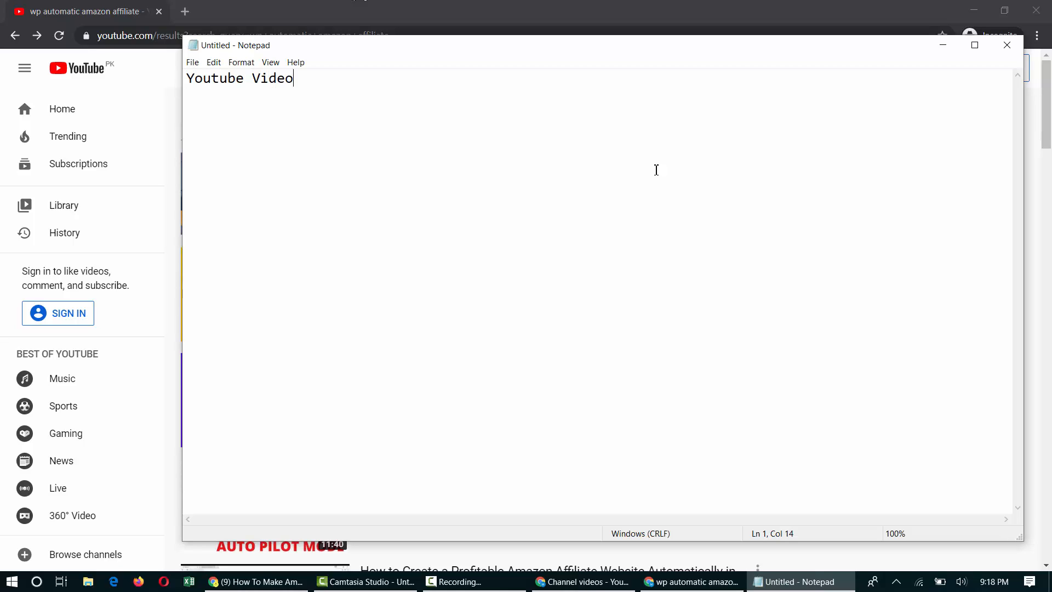
pyautogui.write(' ranking method')
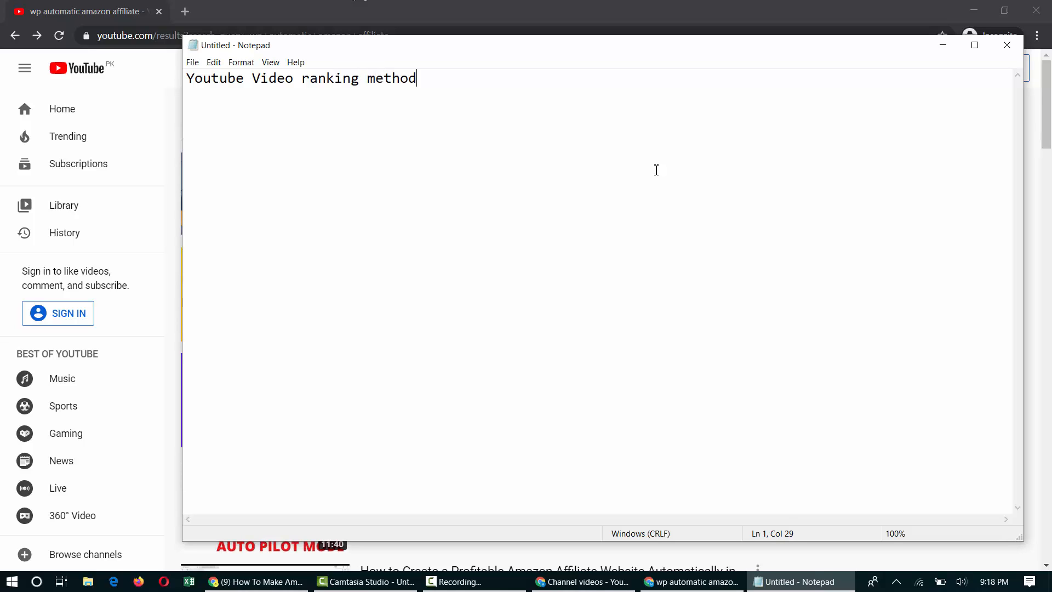
pyautogui.write('in 24 j')
pyautogui.write('ou')
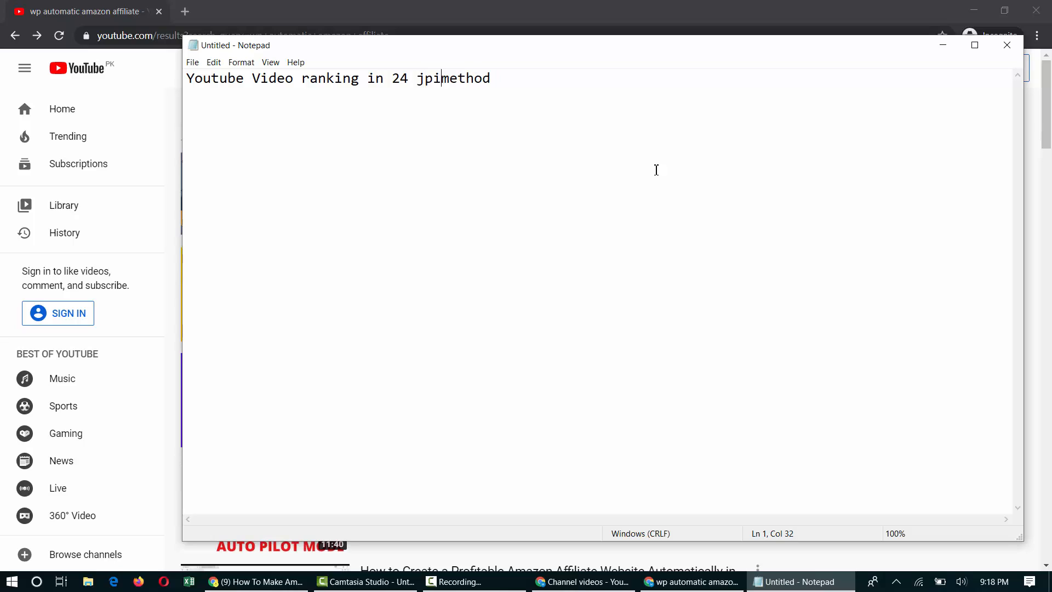
pyautogui.press('BackSpace')
pyautogui.press('BackSpace')
pyautogui.press('BackSpace')
pyautogui.write('hours')
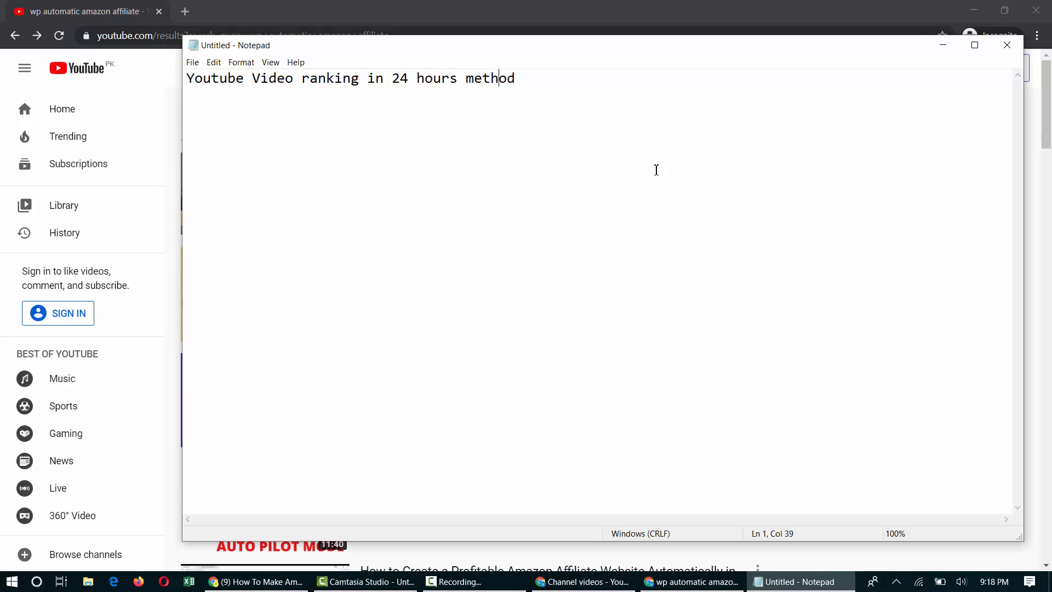
# List "1. Make the video" and "2. Description 100 to 200 words atleast" below the heading, and return to the incognito window
pyautogui.press('End')
pyautogui.write('Video e video')
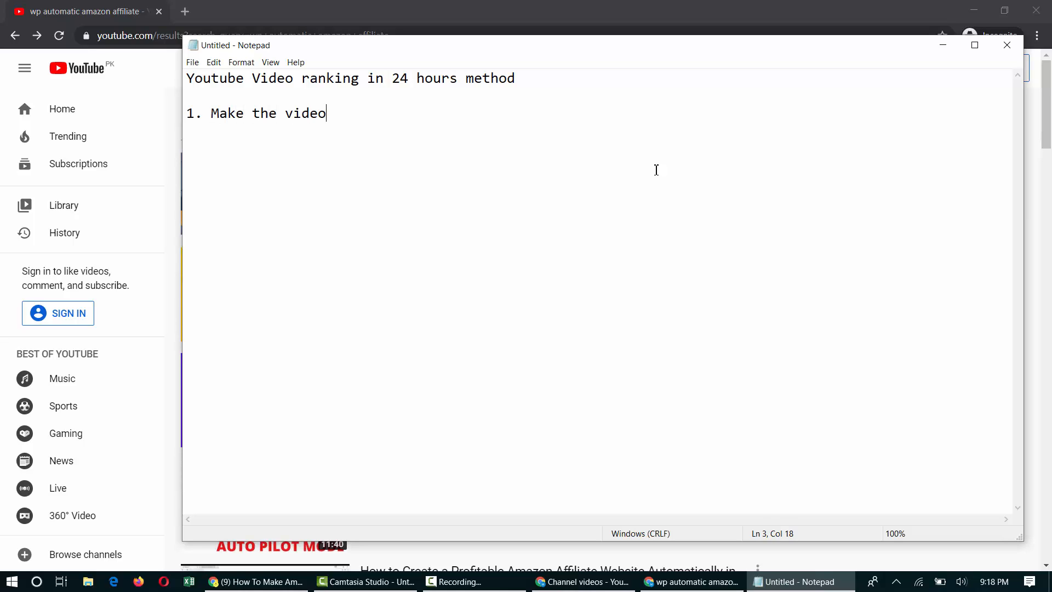
pyautogui.press('Return')
pyautogui.write('2')
pyautogui.write('. Description 100 ')
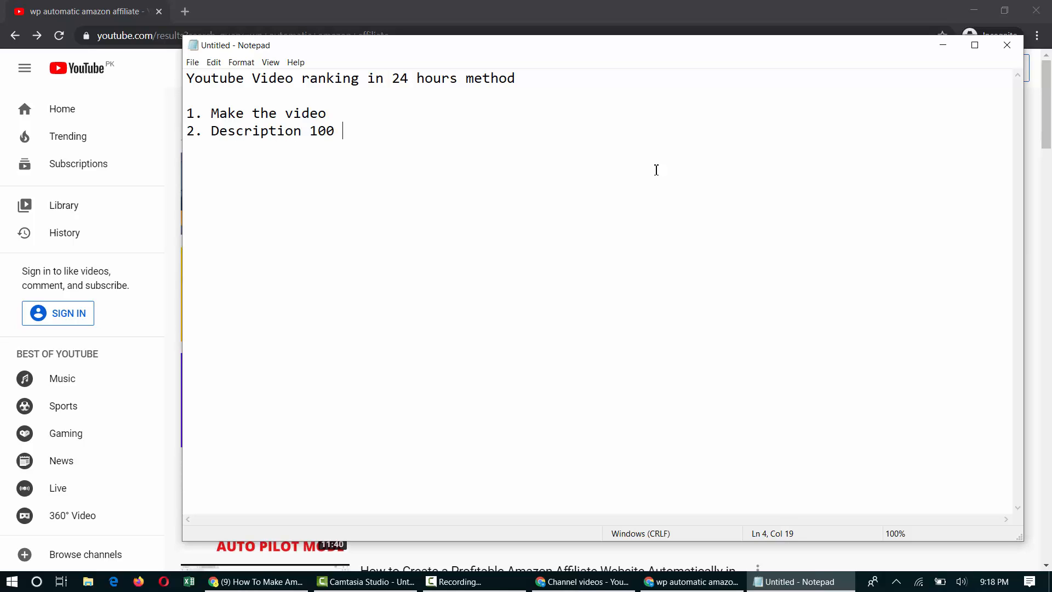
pyautogui.write('to 200 words atleast')
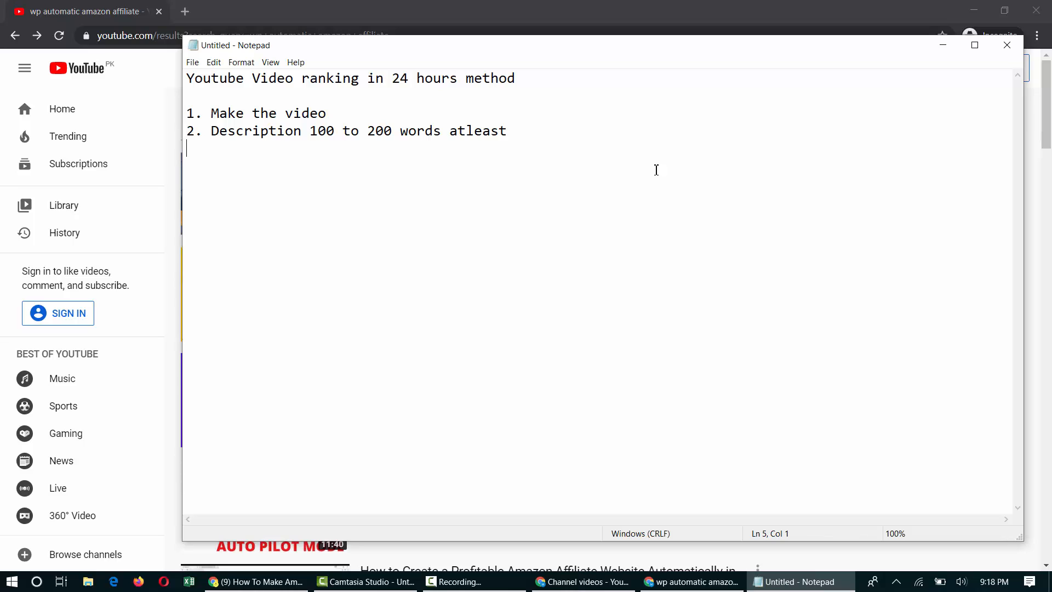
pyautogui.hotkey('alt', 'Tab')
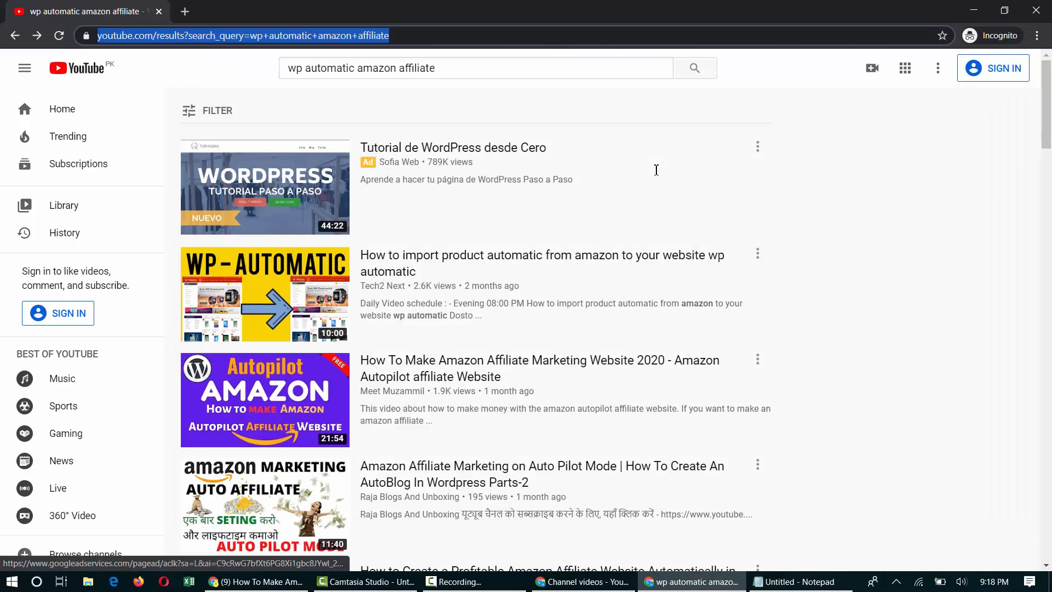
# Open the details of the Autopilot Amazon affiliate website video in YouTube Studio and examine its tags
pyautogui.click(612, 586)
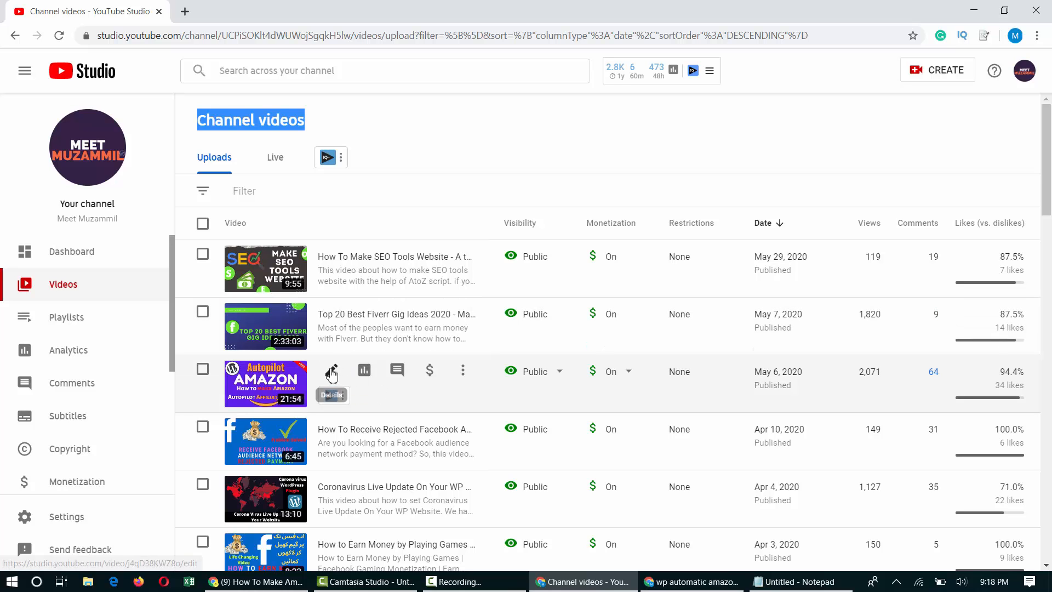
pyautogui.click(331, 374)
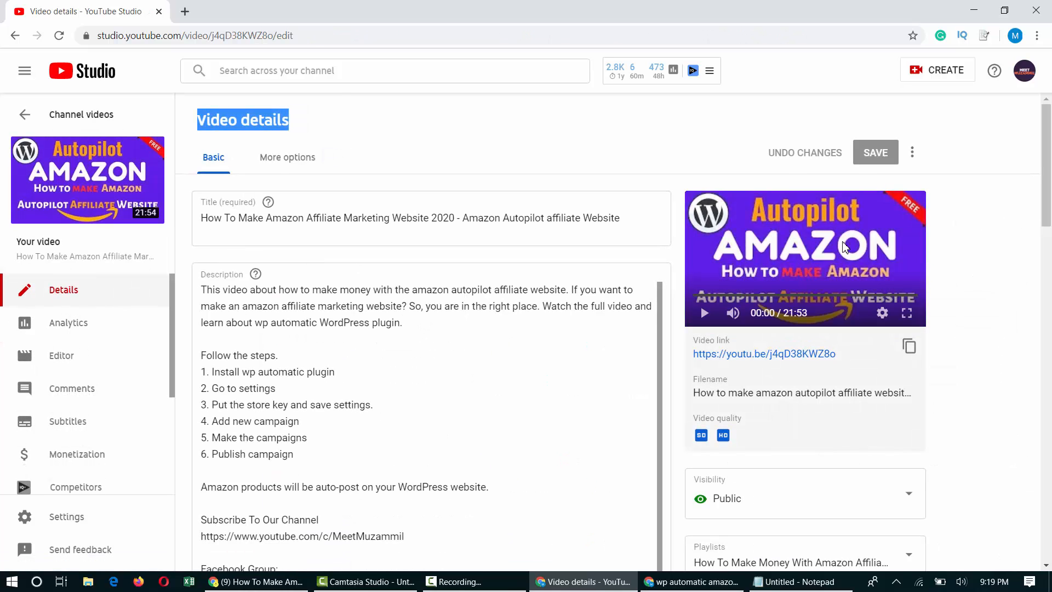
pyautogui.scroll(-20, 843, 247)
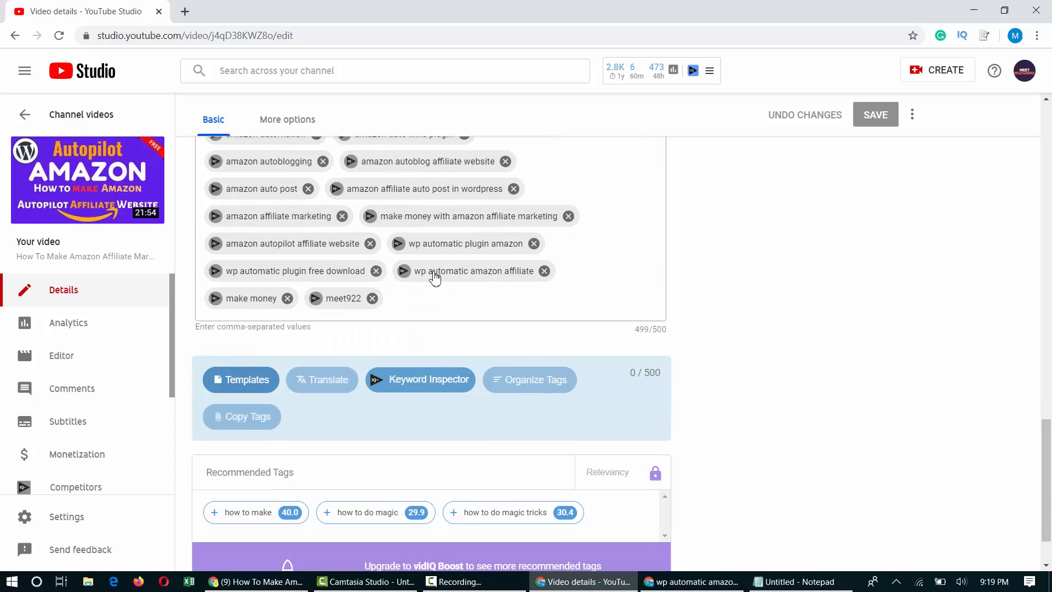
pyautogui.scroll(3, 435, 277)
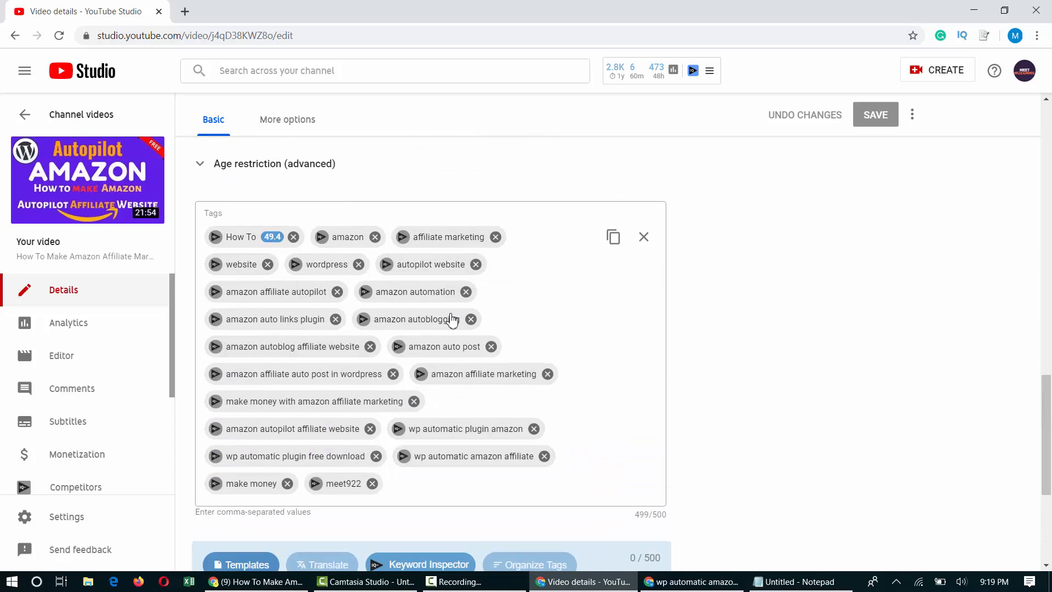
pyautogui.scroll(3, 395, 354)
pyautogui.scroll(-2, 411, 353)
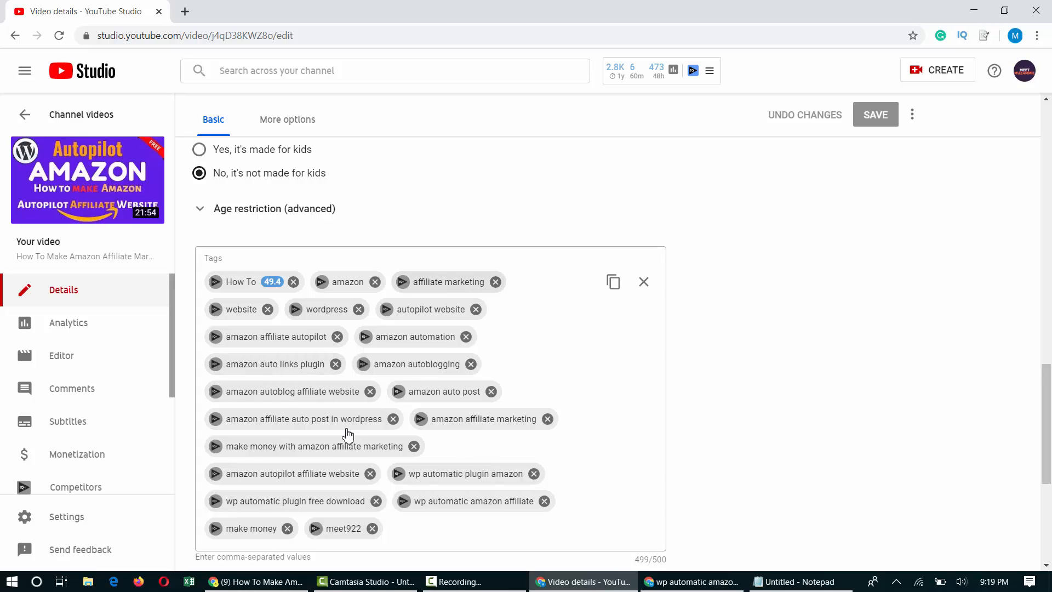
pyautogui.scroll(-5, 685, 322)
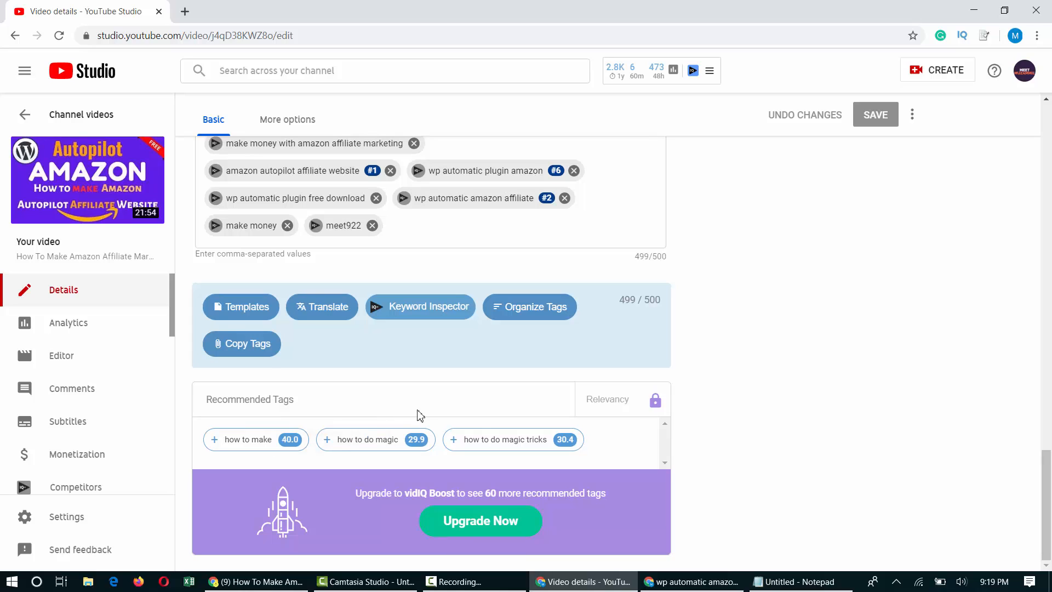
# Enter "amazon affiliate" as a draft tag, look through the suggested keywords, and clear the entry
pyautogui.click(484, 235)
pyautogui.write('ama')
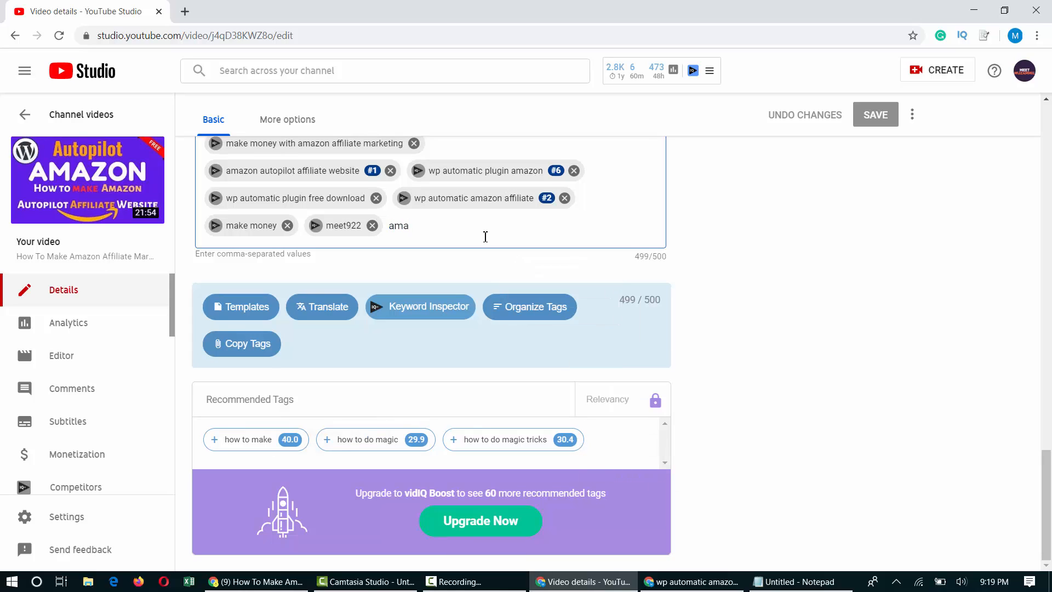
pyautogui.write('zon a')
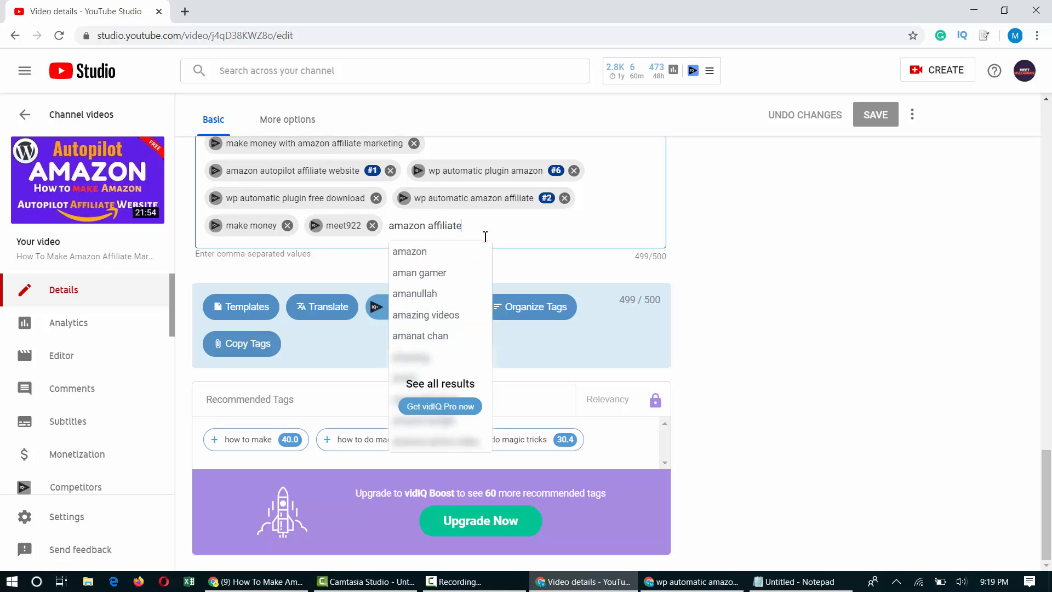
pyautogui.write('ffiliate')
pyautogui.press('Down')
pyautogui.press('Down')
pyautogui.press('Down')
pyautogui.press('Down')
pyautogui.press('Up')
pyautogui.press('Up')
pyautogui.press('Down')
pyautogui.press('Down')
pyautogui.press('Down')
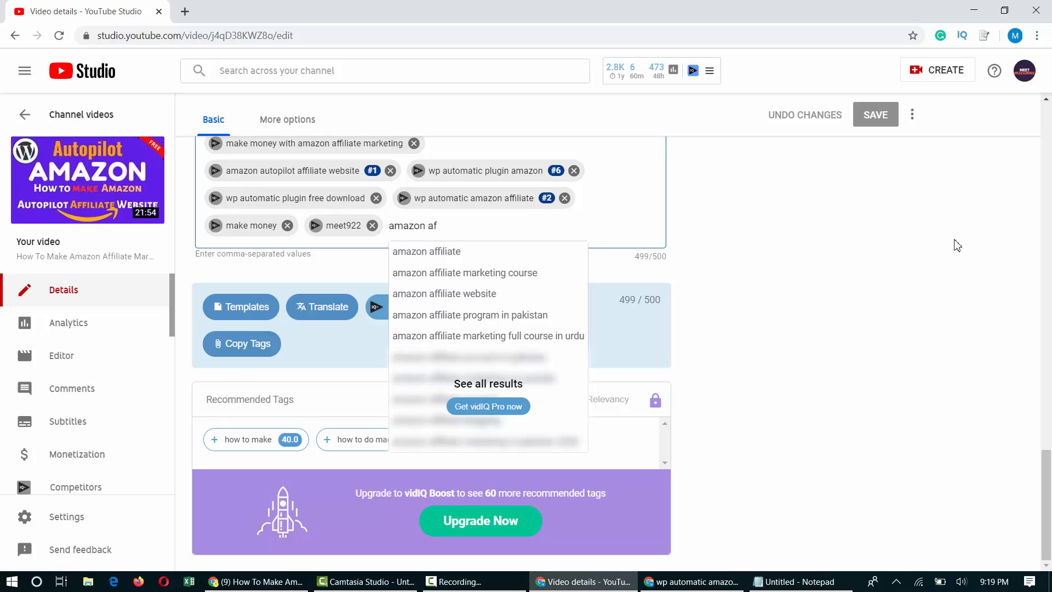
pyautogui.press('BackSpace')
pyautogui.press('BackSpace')
pyautogui.press('BackSpace')
pyautogui.press('BackSpace')
pyautogui.press('BackSpace')
pyautogui.press('BackSpace')
pyautogui.press('BackSpace')
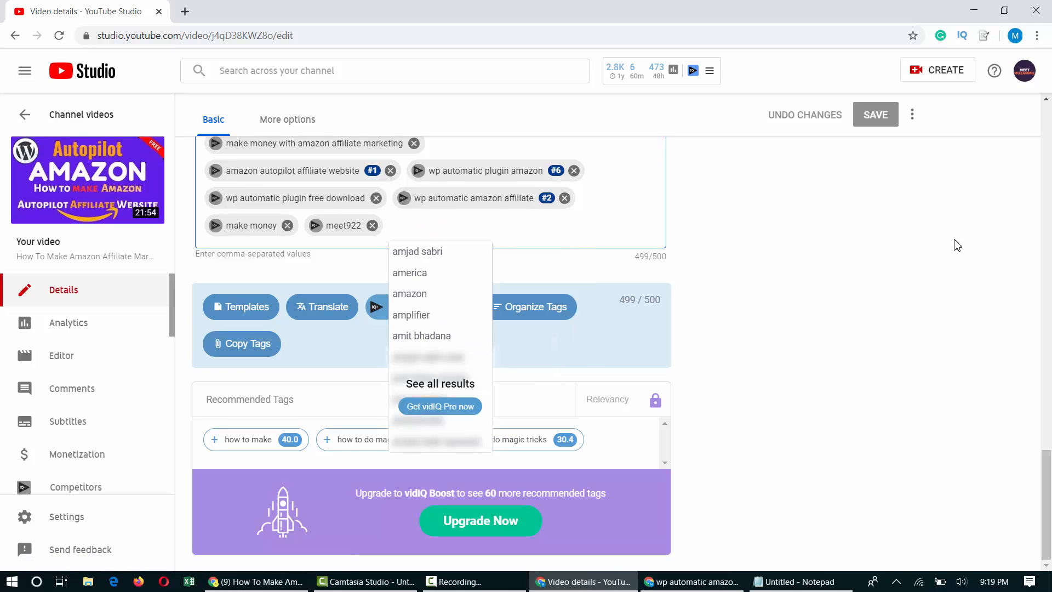
# Switch to the incognito YouTube window and enter "amazon affiliate marketing website" as the search query without running it
pyautogui.hotkey('alt', 'Tab')
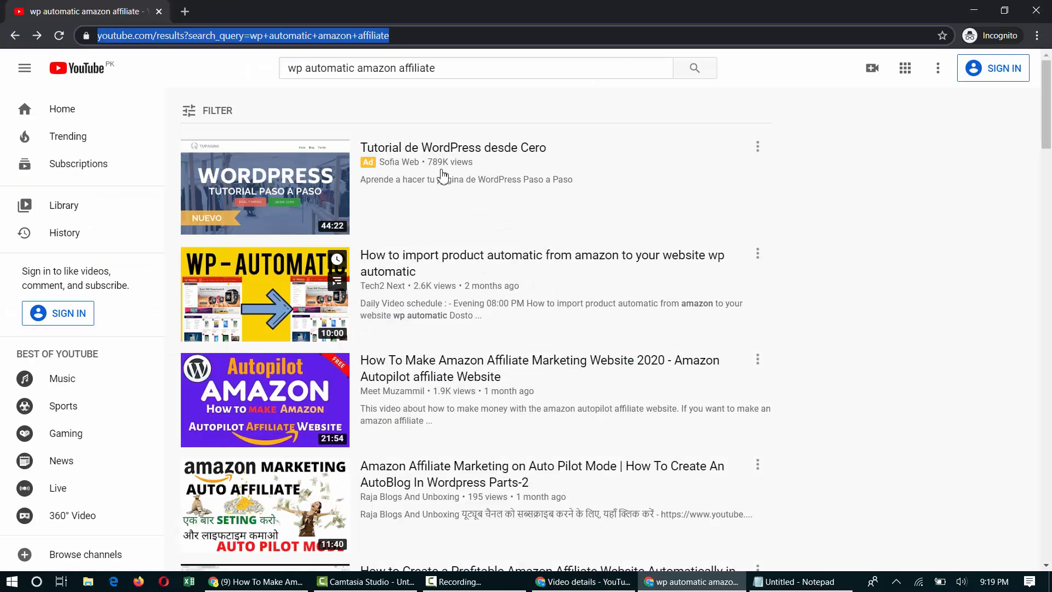
pyautogui.tripleClick(454, 66)
pyautogui.write('amazo')
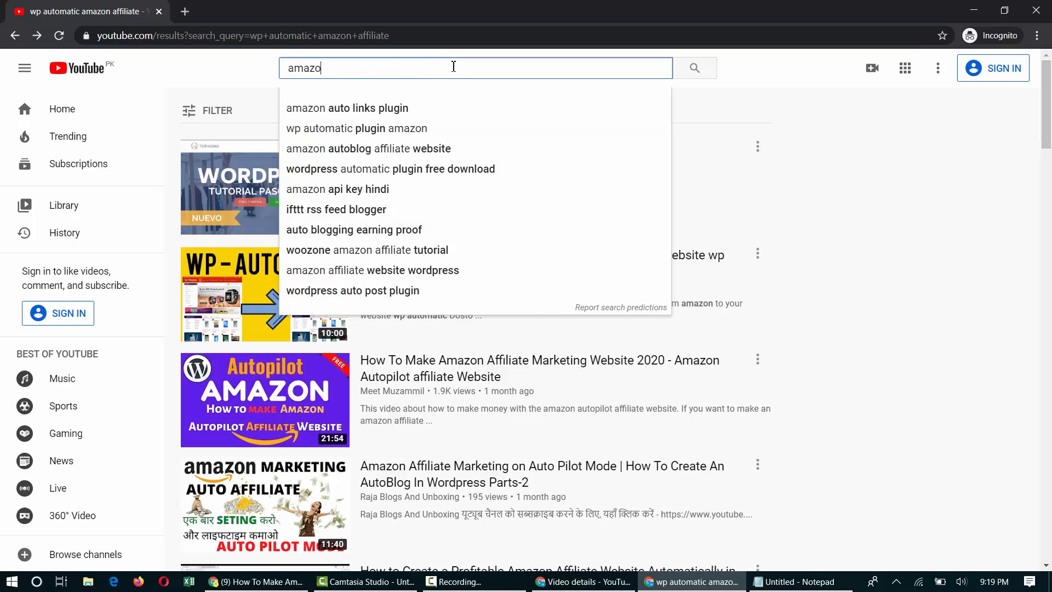
pyautogui.write('n auto')
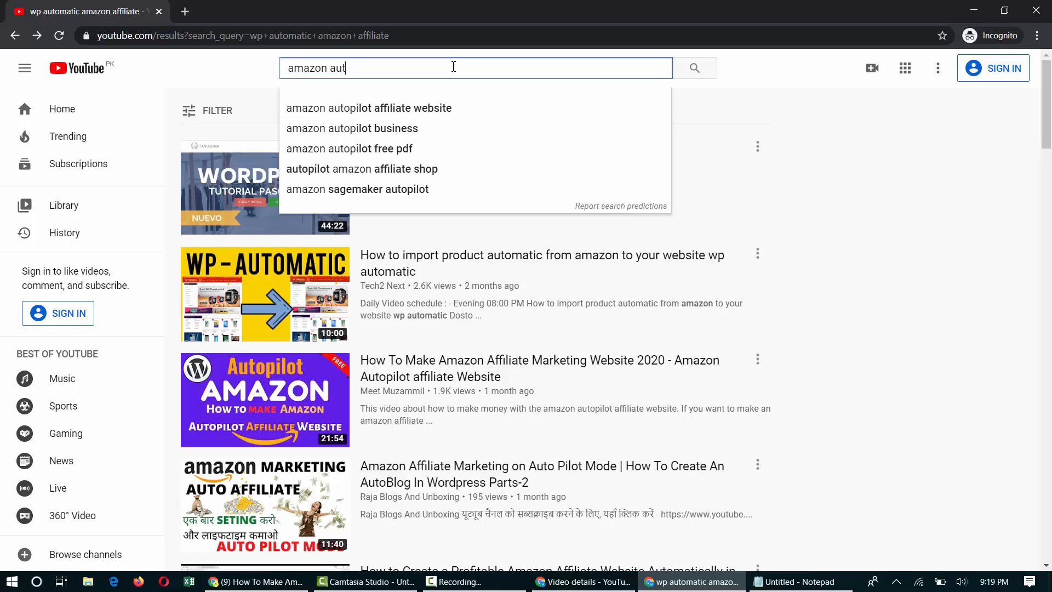
pyautogui.press('BackSpace')
pyautogui.press('BackSpace')
pyautogui.write('ffiliat')
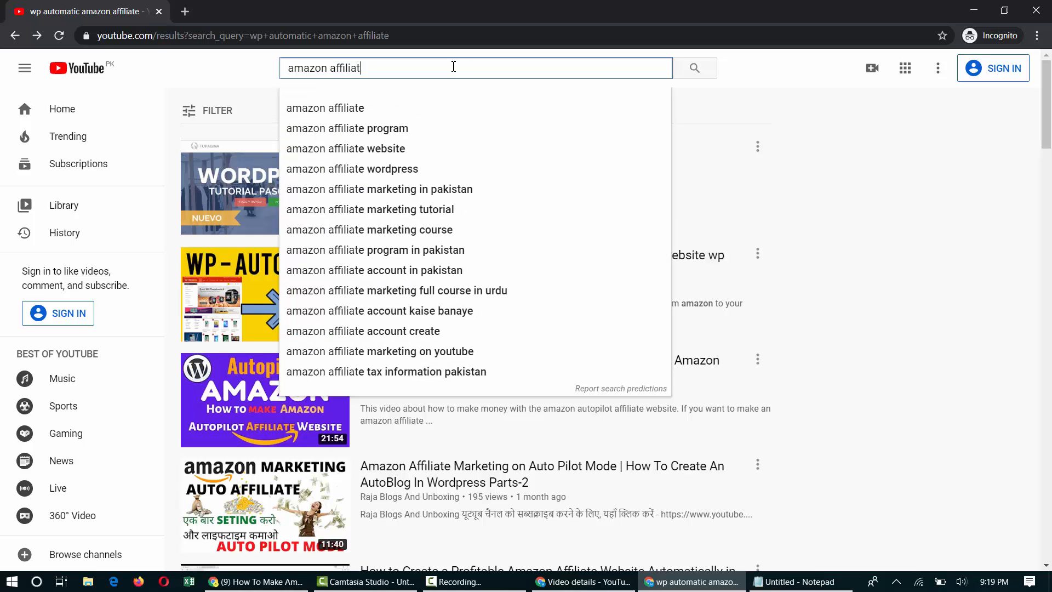
pyautogui.write('e marketing website')
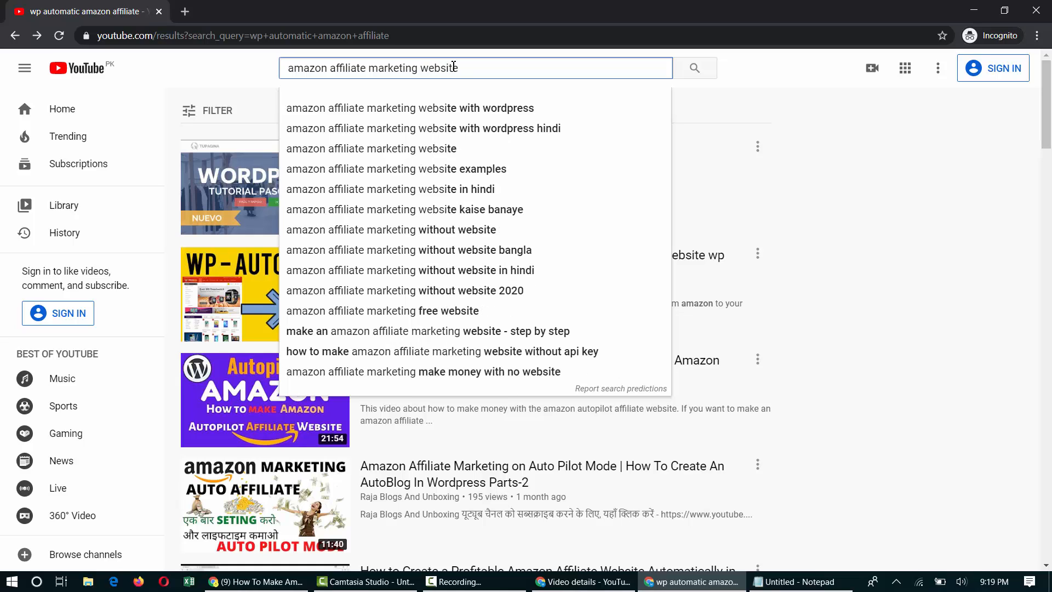
# Look through the search suggestions for the query down to "amazon affiliate marketing free website"
pyautogui.press('Down')
pyautogui.press('Down')
pyautogui.press('Down')
pyautogui.press('Down')
pyautogui.press('Down')
pyautogui.press('Down')
pyautogui.press('Down')
pyautogui.press('Down')
pyautogui.press('Down')
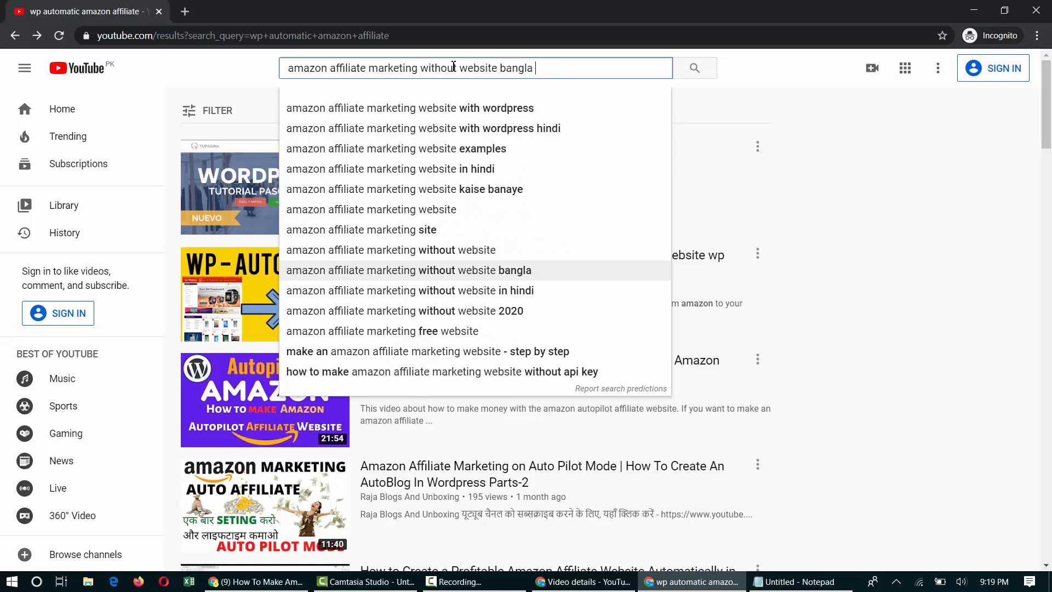
pyautogui.press('Down')
pyautogui.press('Down')
pyautogui.press('Down')
# Replace the search query with "amazon auto" and examine the suggested keywords for tag ideas
pyautogui.hotkey('ctrl', 'a')
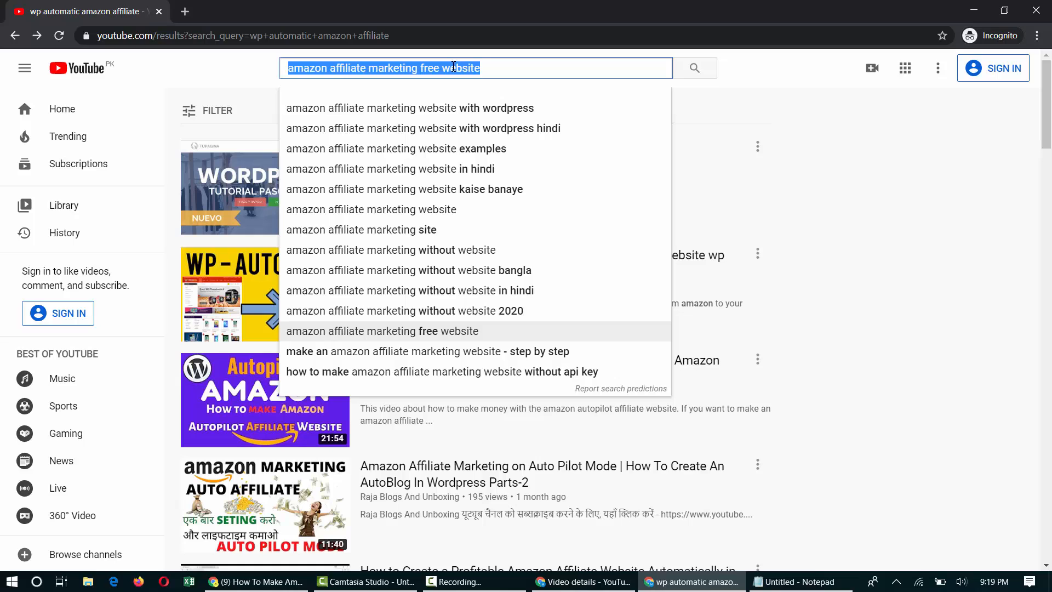
pyautogui.write('amazon auto')
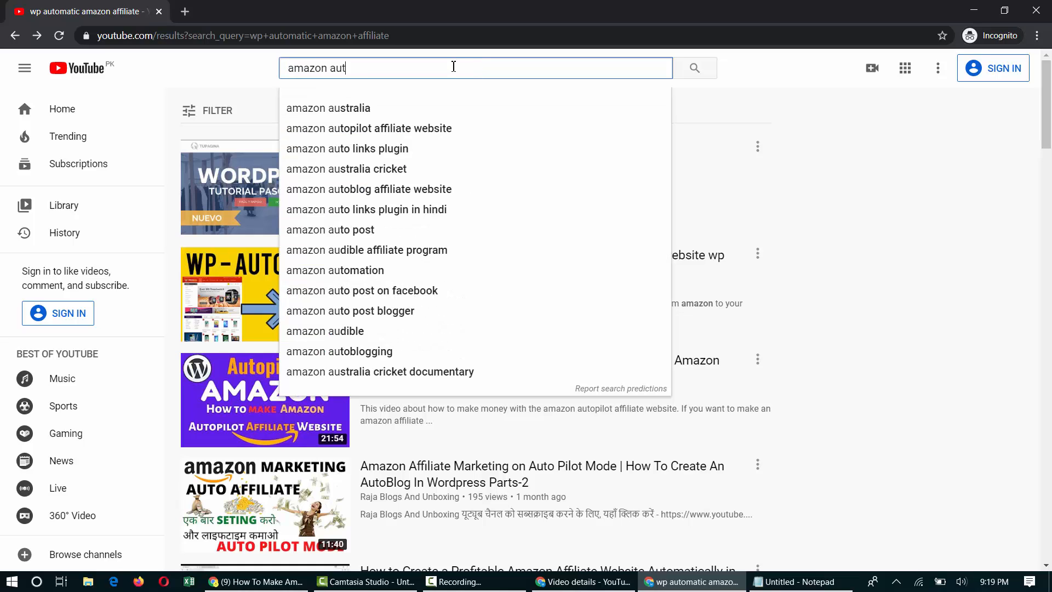
pyautogui.press('Down')
pyautogui.press('Down')
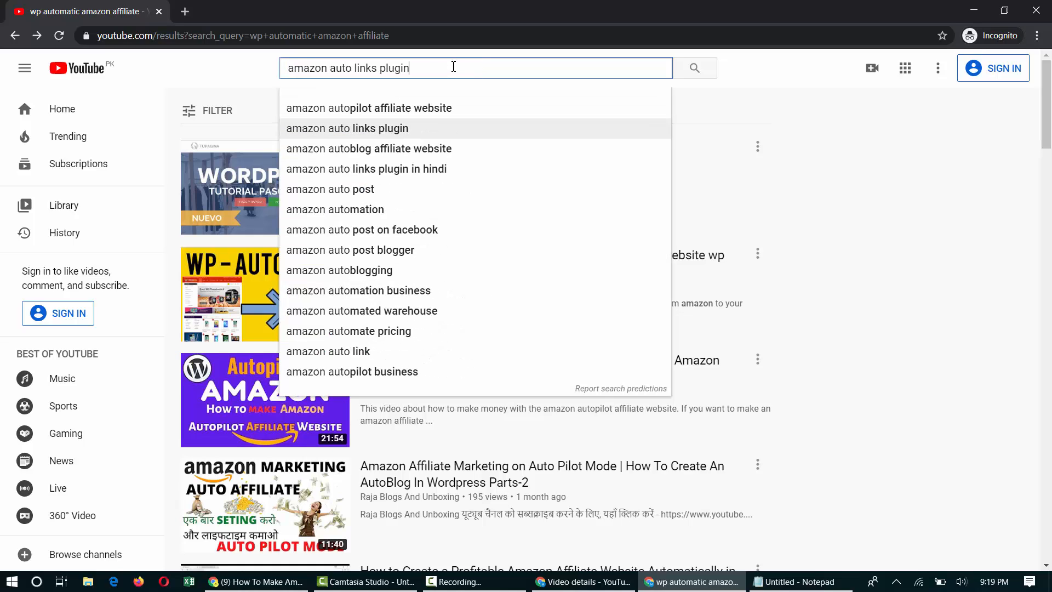
pyautogui.press('Down')
pyautogui.press('Down')
pyautogui.press('Down')
pyautogui.press('Down')
pyautogui.press('Down')
pyautogui.press('Down')
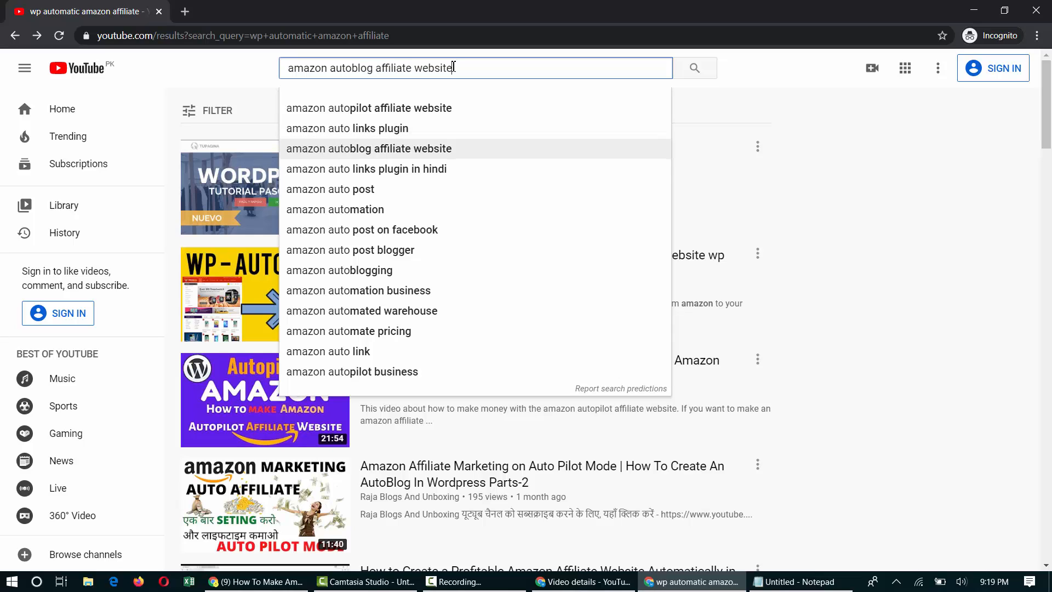
pyautogui.press('Down')
pyautogui.press('Down')
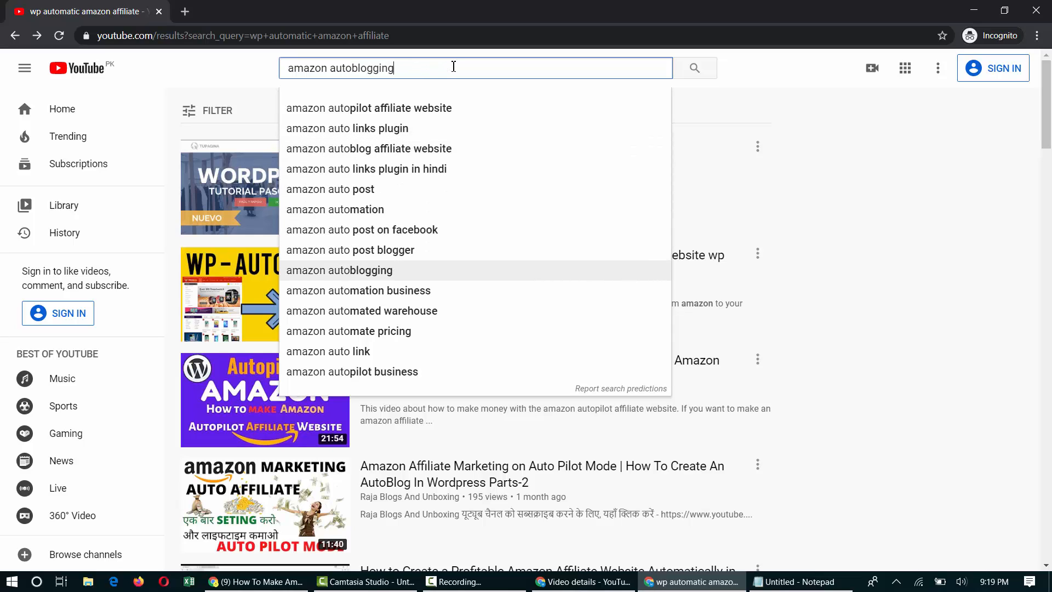
pyautogui.press('Up')
pyautogui.press('Up')
pyautogui.press('Up')
pyautogui.press('Up')
pyautogui.press('Down')
pyautogui.press('Down')
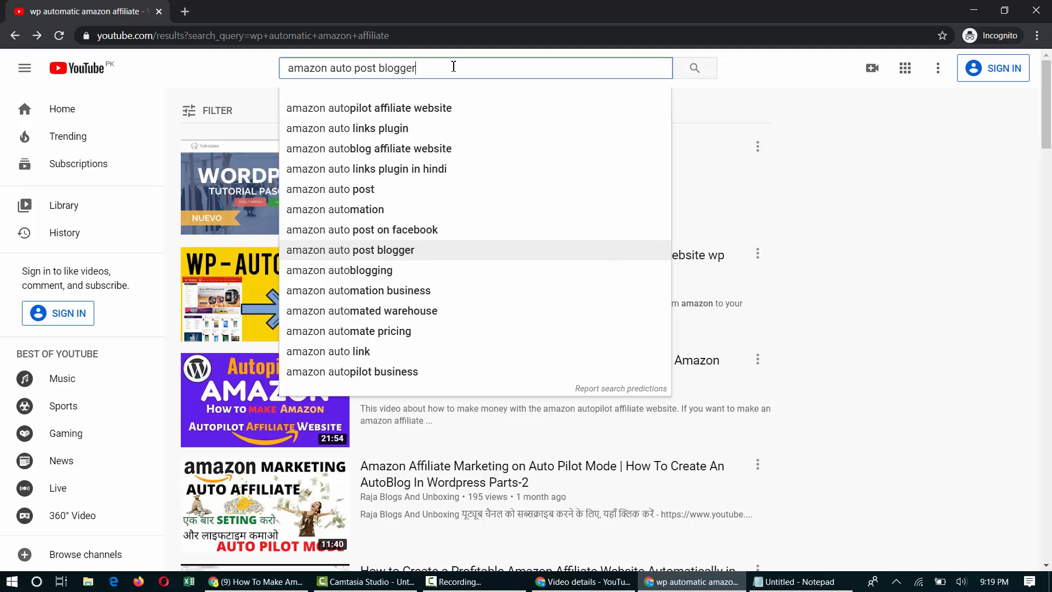
pyautogui.press('Down')
pyautogui.press('Down')
pyautogui.press('Down')
pyautogui.press('Up')
pyautogui.press('Up')
pyautogui.press('Up')
# Return to the video details in YouTube Studio and review the ranking positions beside the video's tags
pyautogui.hotkey('alt', 'Tab')
pyautogui.click(526, 225)
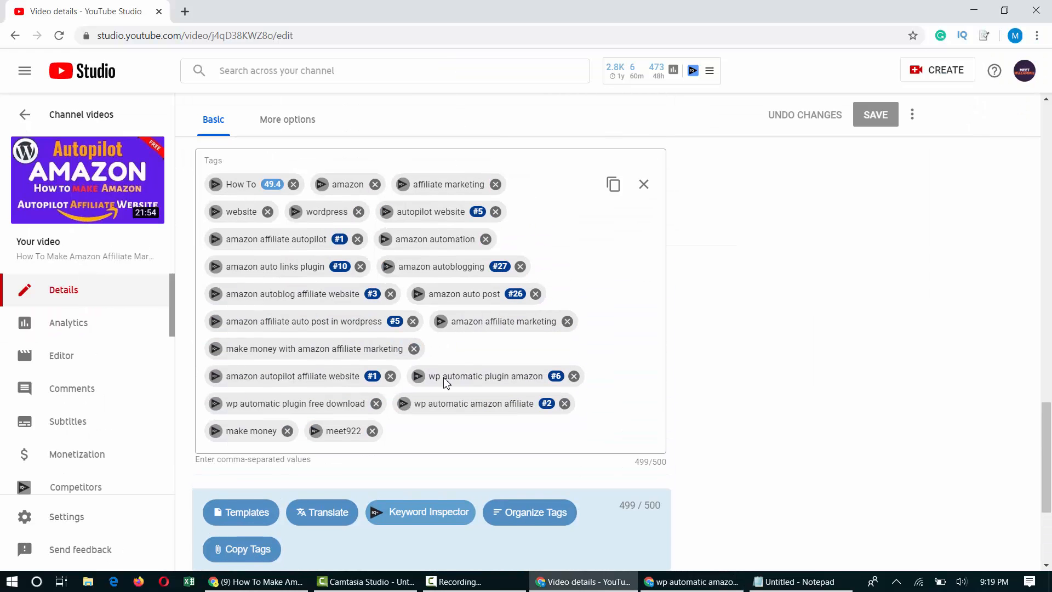
pyautogui.scroll(3, 812, 322)
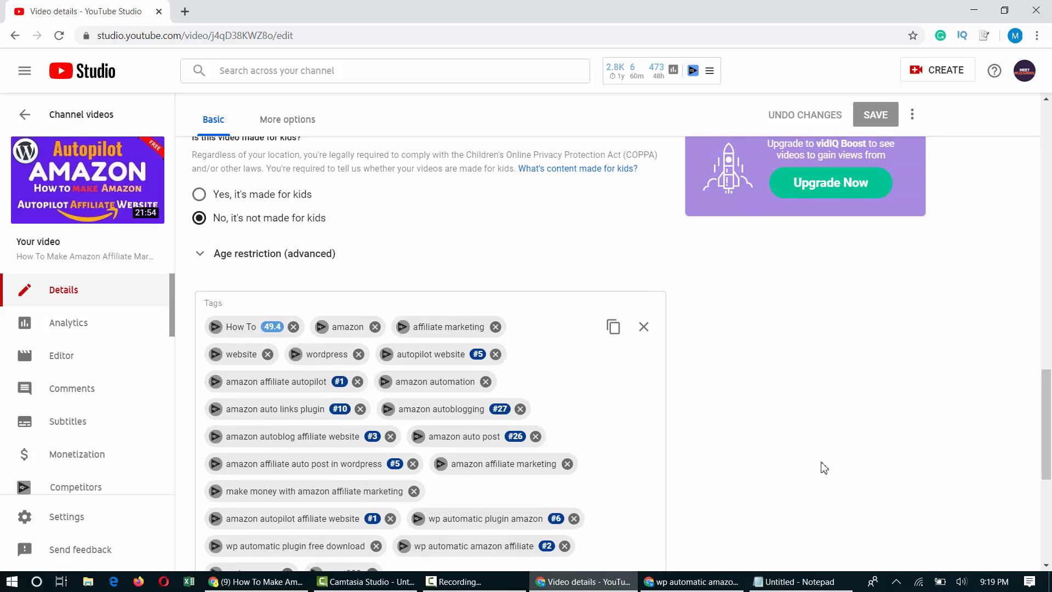
pyautogui.scroll(-6, 825, 468)
# Find the vidIQ SEO score panel in the video details, highlight its label and examine the keyword scores
pyautogui.scroll(10, 861, 341)
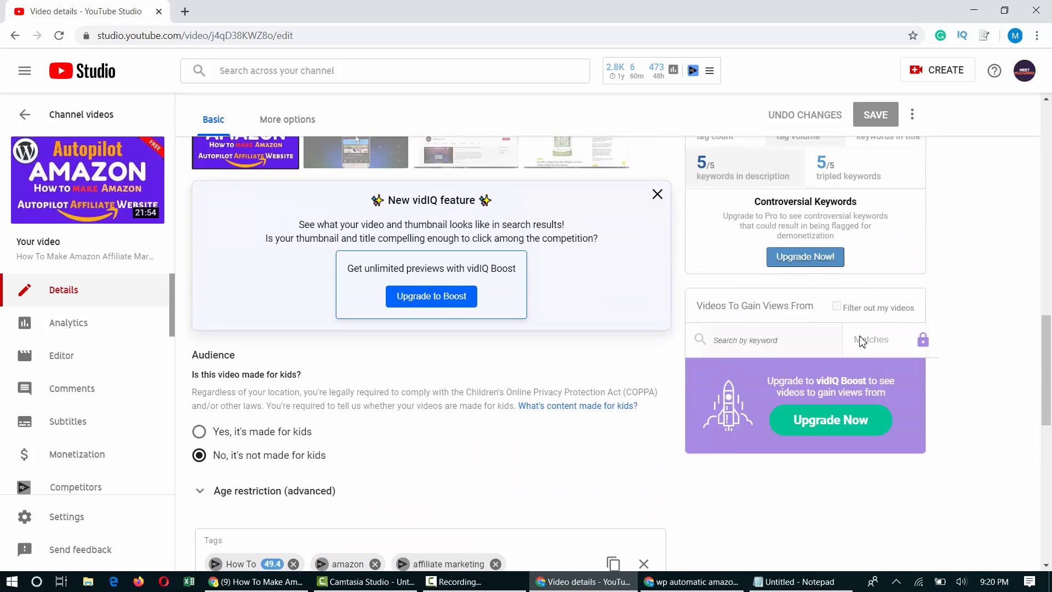
pyautogui.scroll(5, 860, 341)
pyautogui.scroll(-3, 860, 340)
pyautogui.scroll(3, 860, 341)
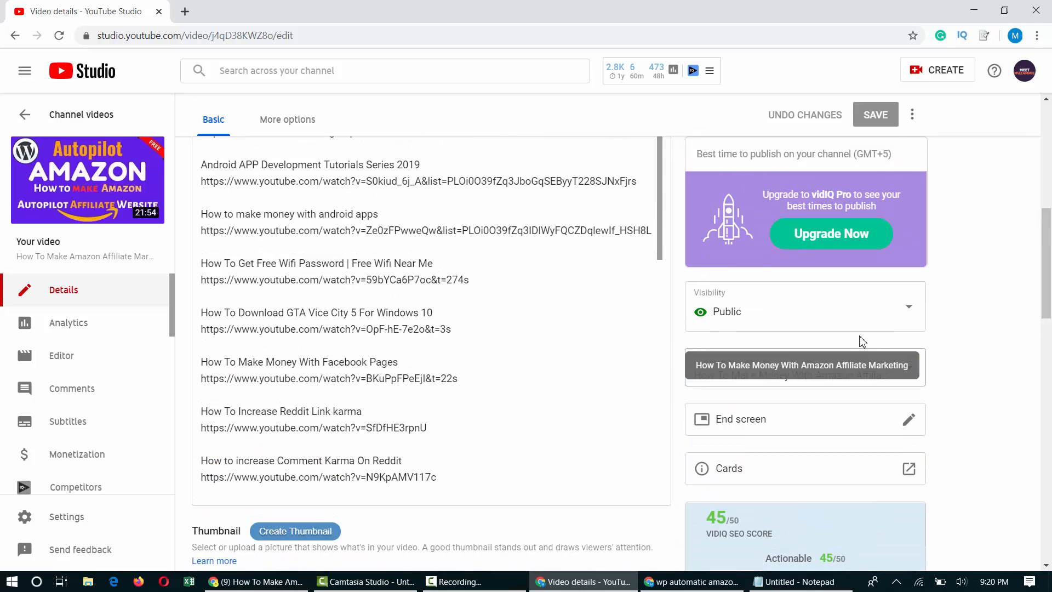
pyautogui.scroll(-4, 732, 329)
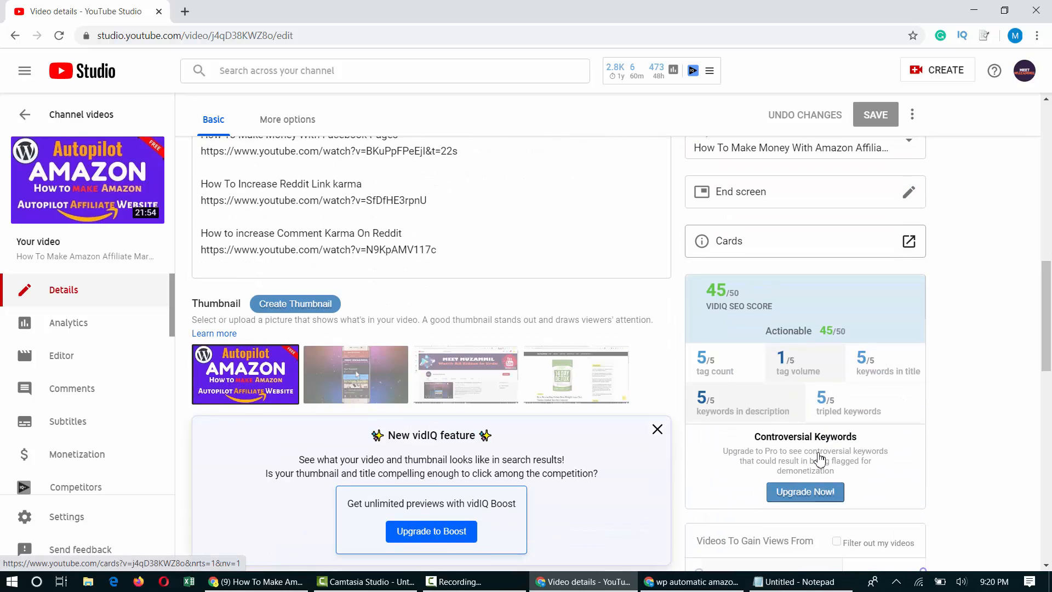
pyautogui.tripleClick(732, 312)
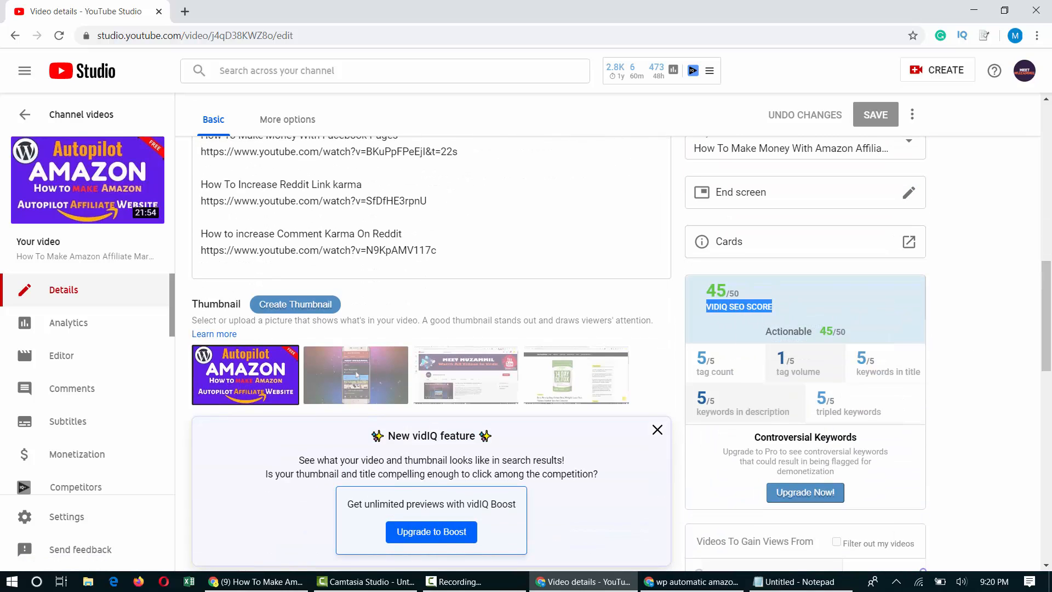
pyautogui.scroll(-1, 907, 303)
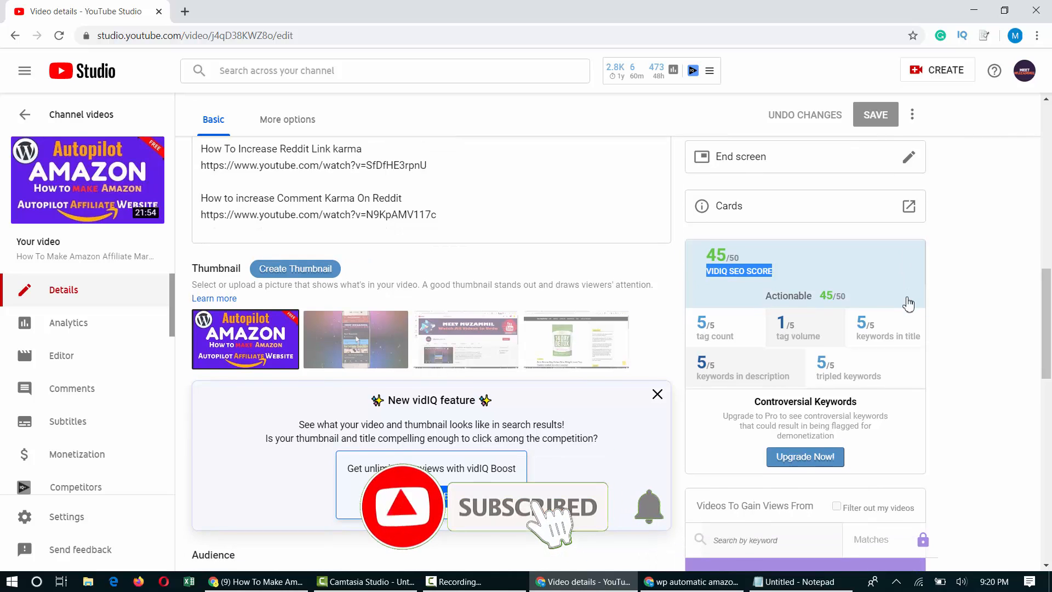
pyautogui.scroll(-3, 907, 300)
pyautogui.scroll(3, 888, 164)
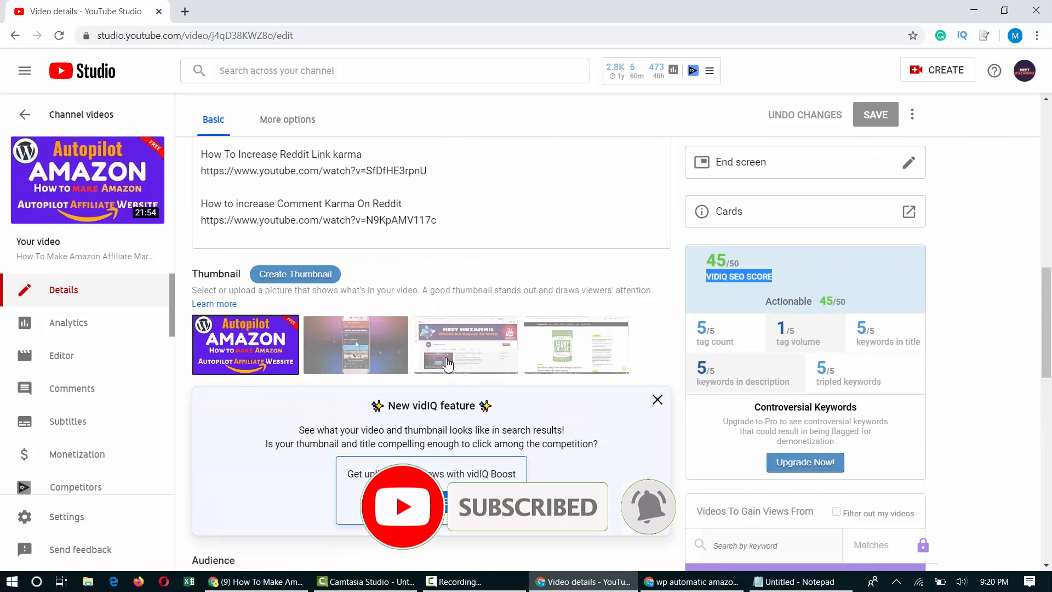
pyautogui.moveTo(633, 81)
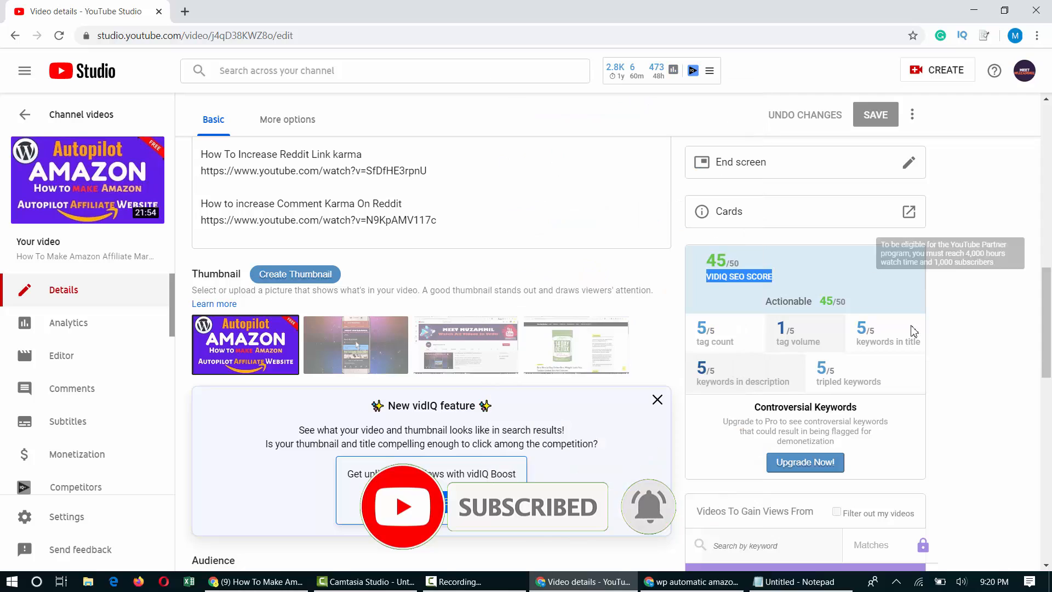
# Review the related content keywords at the end of the video description and highlight part of the #affiliate #marketing hashtags
pyautogui.scroll(-10, 911, 329)
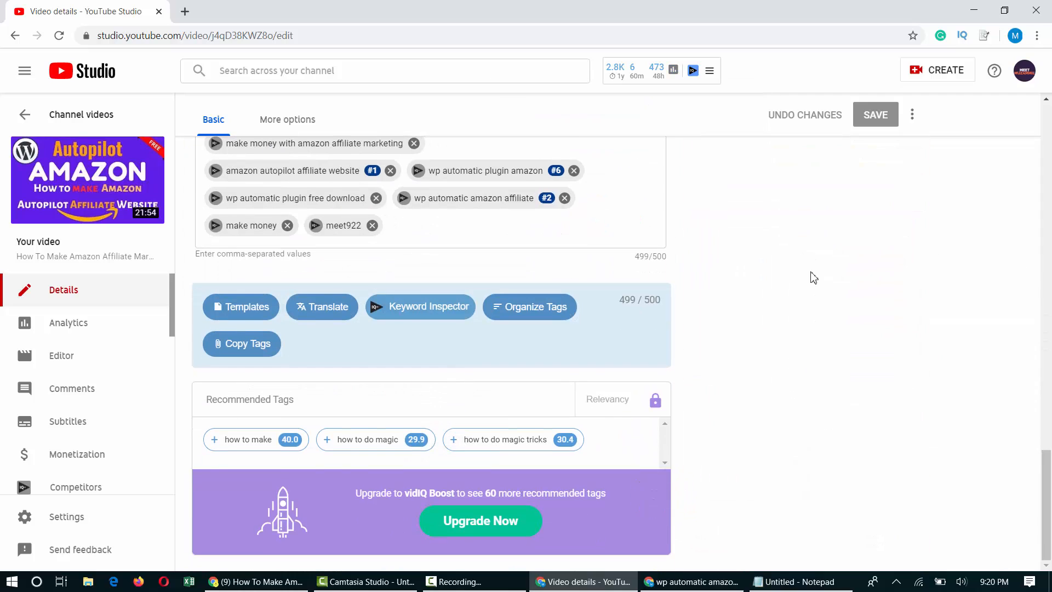
pyautogui.scroll(10, 812, 274)
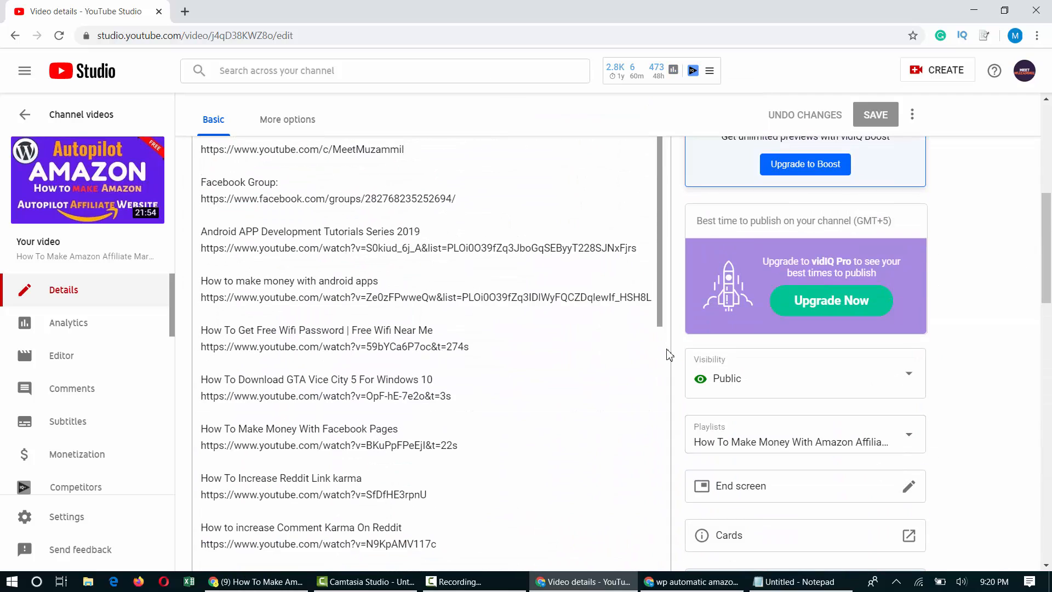
pyautogui.scroll(-6, 516, 435)
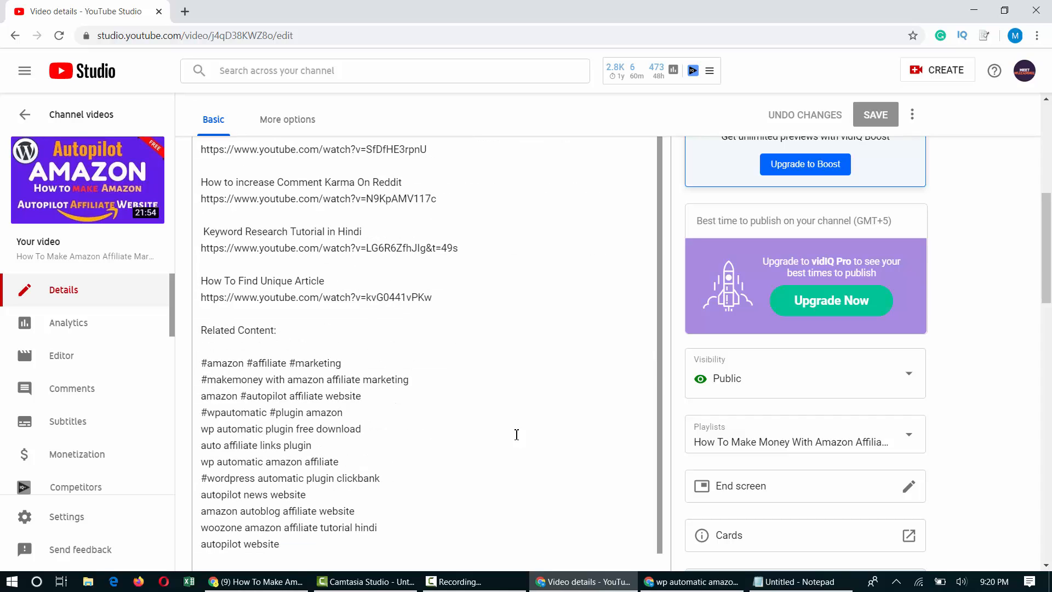
pyautogui.moveTo(270, 362); pyautogui.dragTo(363, 361)
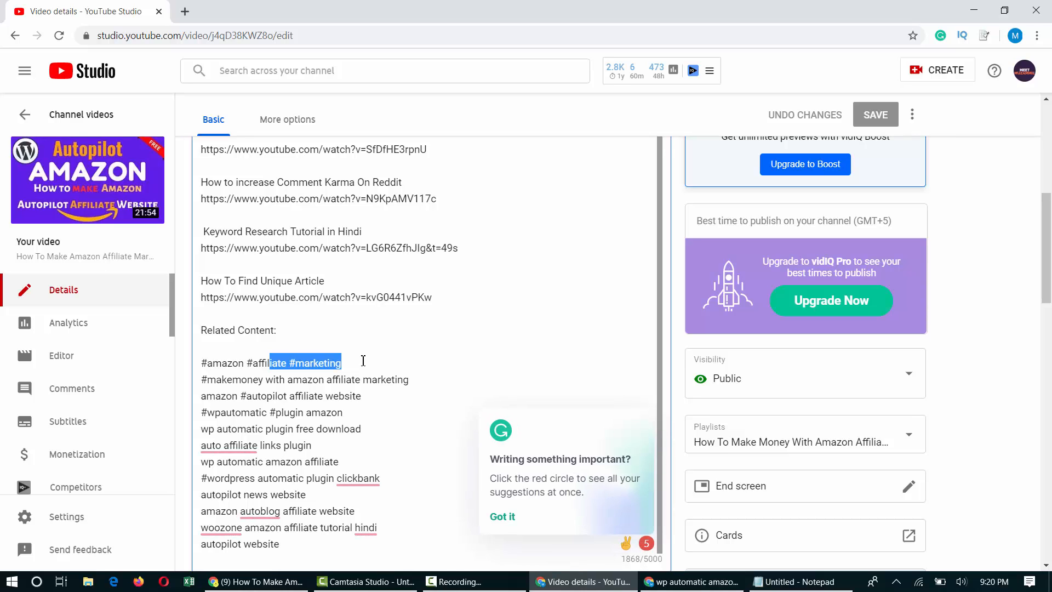
# Highlight the description's opening text, from the introduction through the numbered steps to the Amazon products line, and clear the selection
pyautogui.click(363, 361)
pyautogui.scroll(-5, 188, 398)
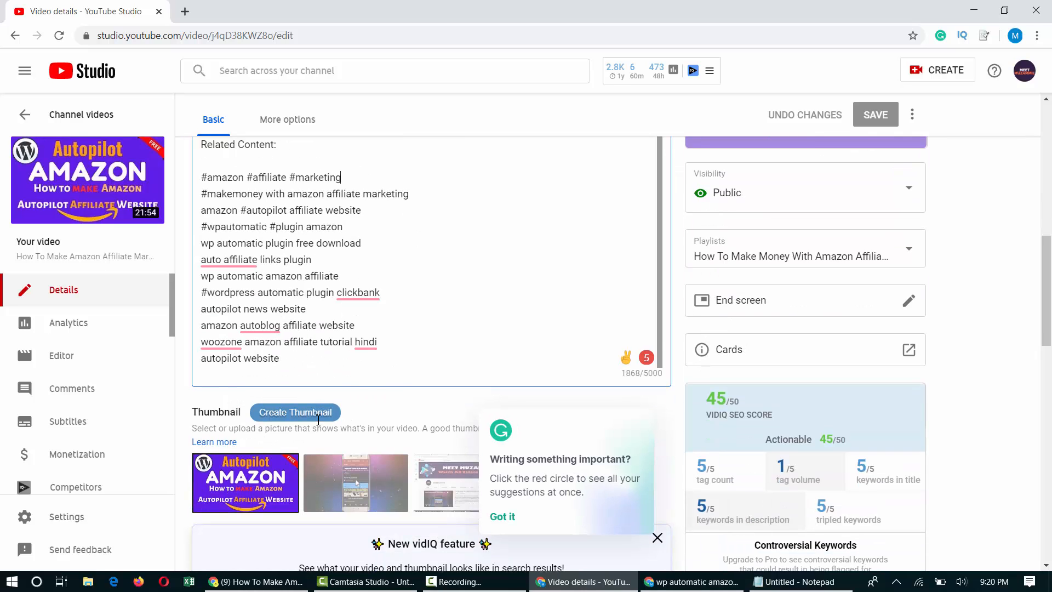
pyautogui.scroll(10, 318, 419)
pyautogui.scroll(2, 318, 420)
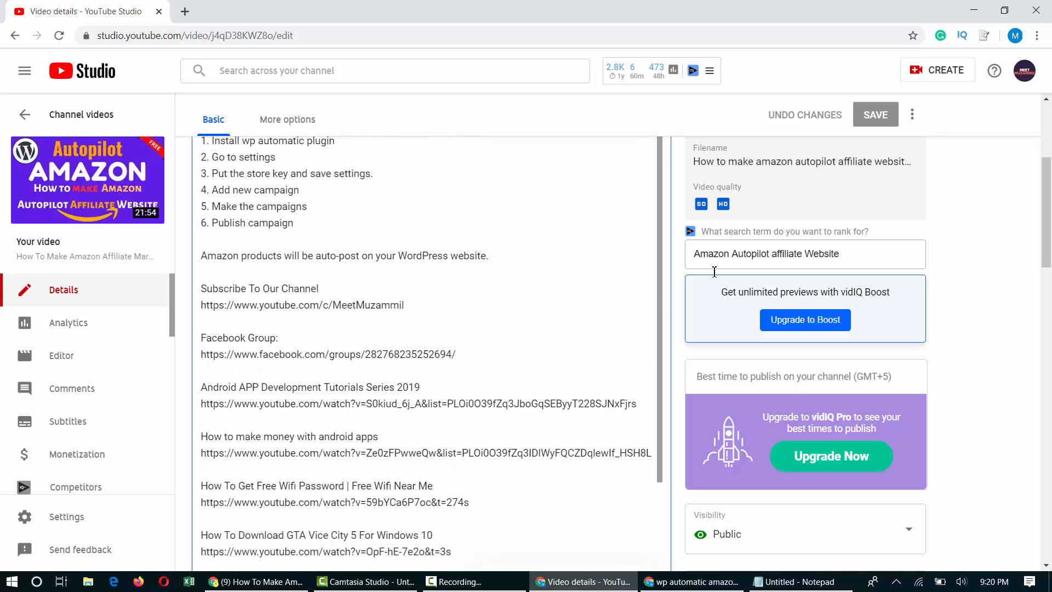
pyautogui.scroll(5, 715, 271)
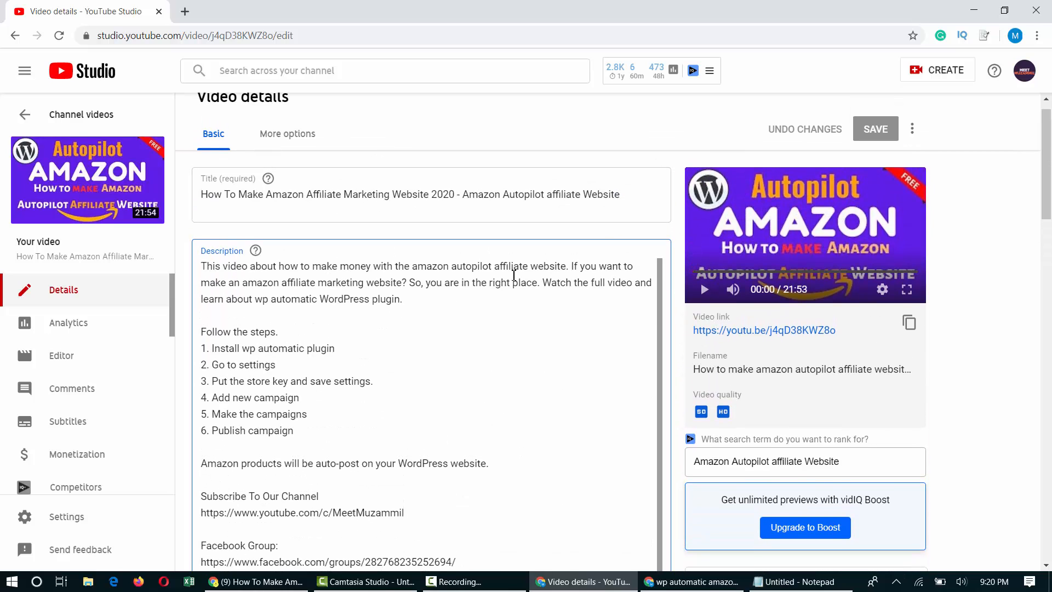
pyautogui.scroll(-4, 318, 459)
pyautogui.scroll(4, 329, 457)
pyautogui.moveTo(491, 464); pyautogui.dragTo(189, 265)
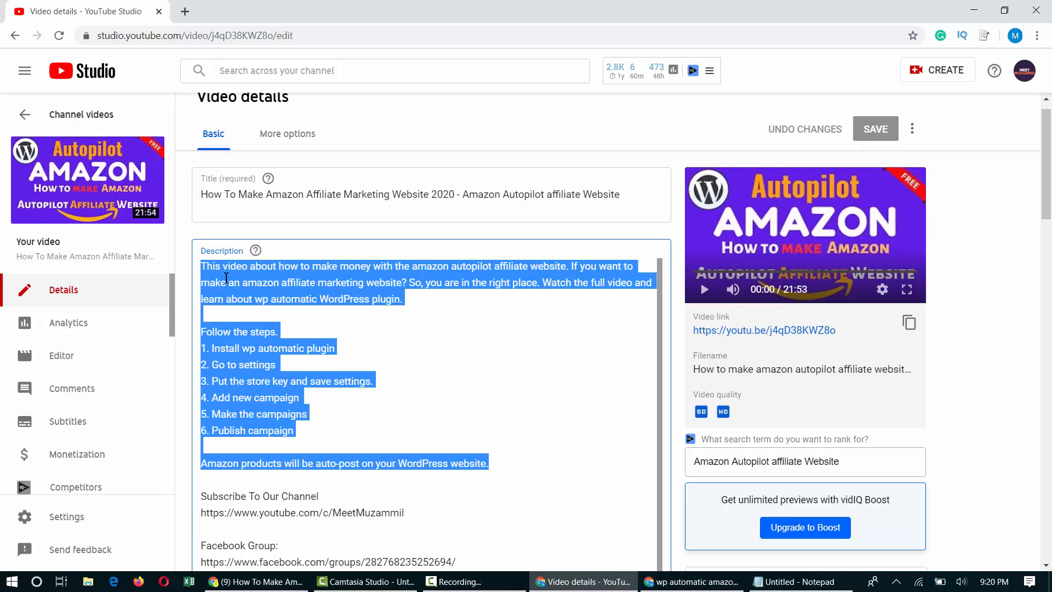
pyautogui.click(376, 318)
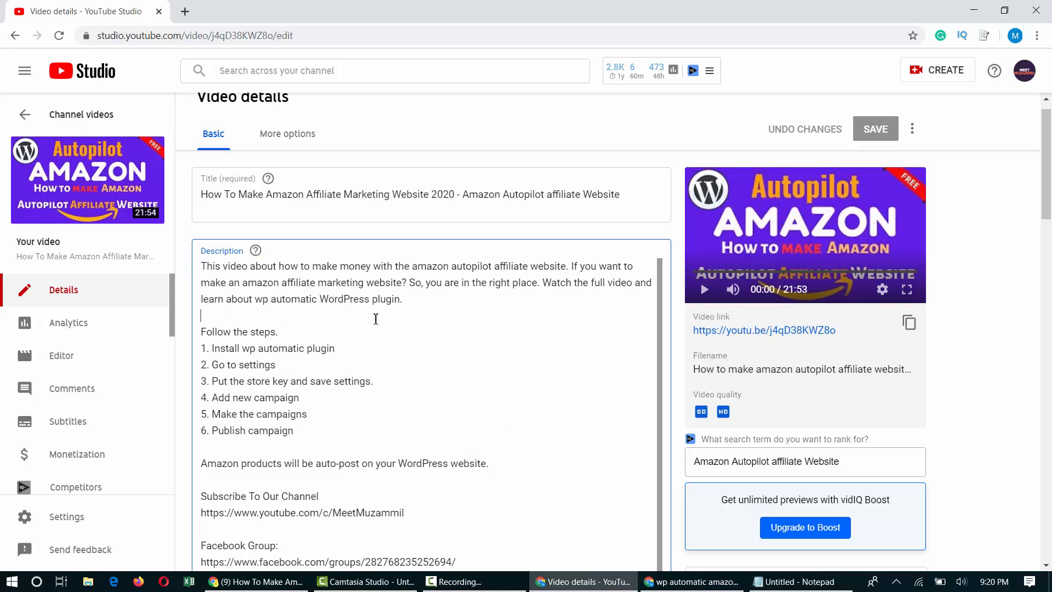
# Review the rest of the video details, from the linked videos in the description to its related content keywords
pyautogui.scroll(-1, 376, 319)
pyautogui.scroll(1, 376, 319)
pyautogui.scroll(-5, 997, 370)
pyautogui.scroll(-5, 471, 446)
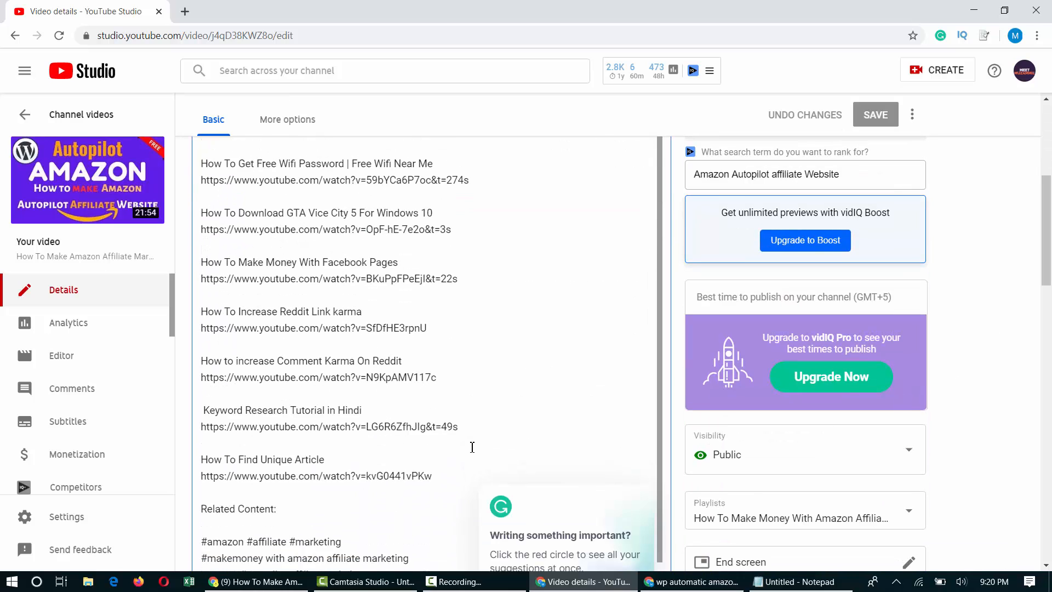
pyautogui.scroll(-3, 473, 448)
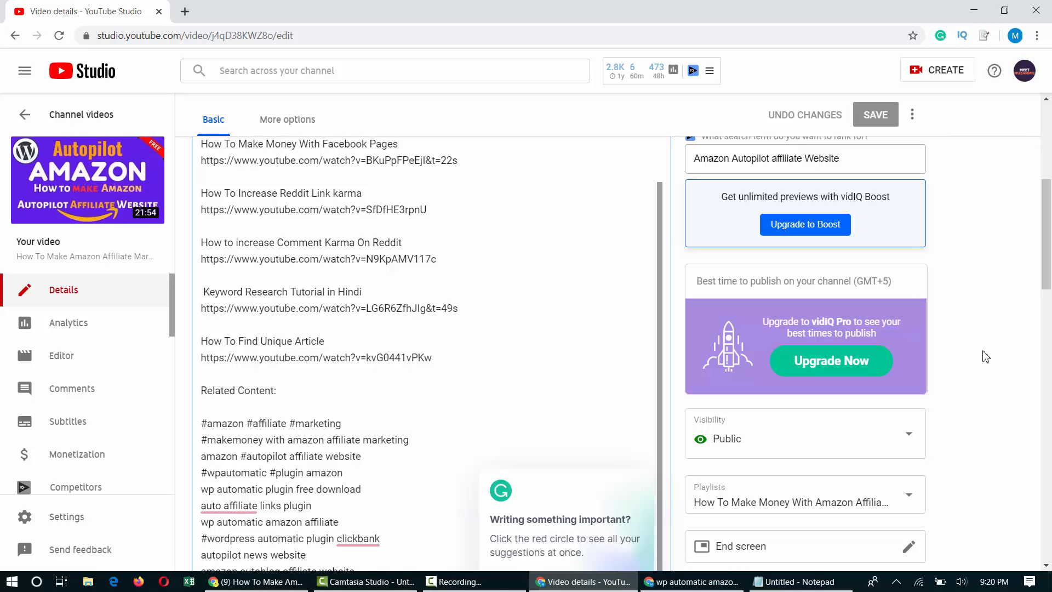
pyautogui.scroll(6, 986, 357)
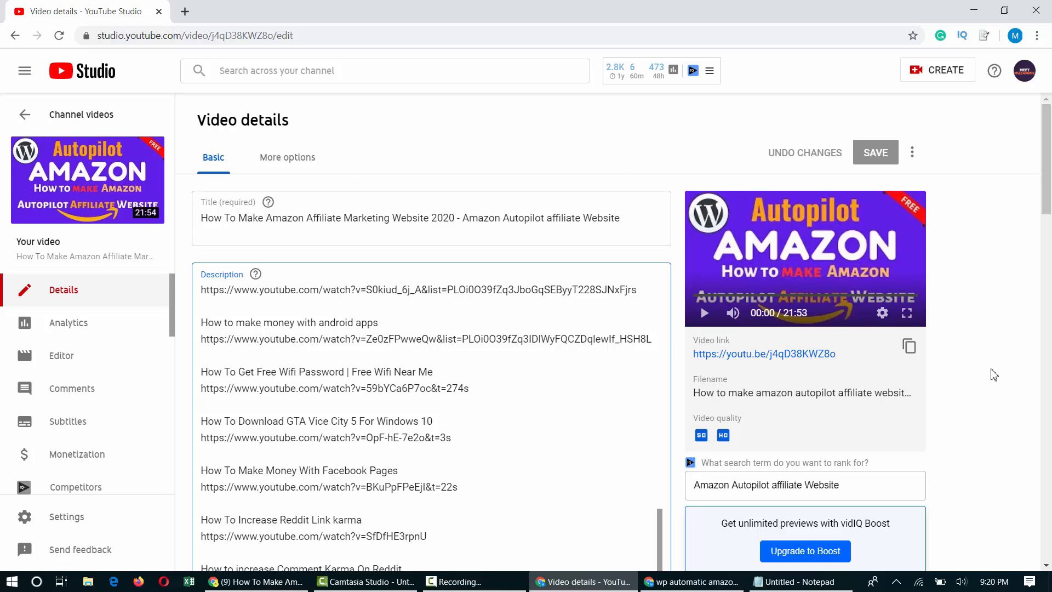
pyautogui.scroll(-1, 994, 375)
pyautogui.scroll(1, 994, 375)
pyautogui.scroll(-8, 647, 372)
pyautogui.scroll(-4, 750, 487)
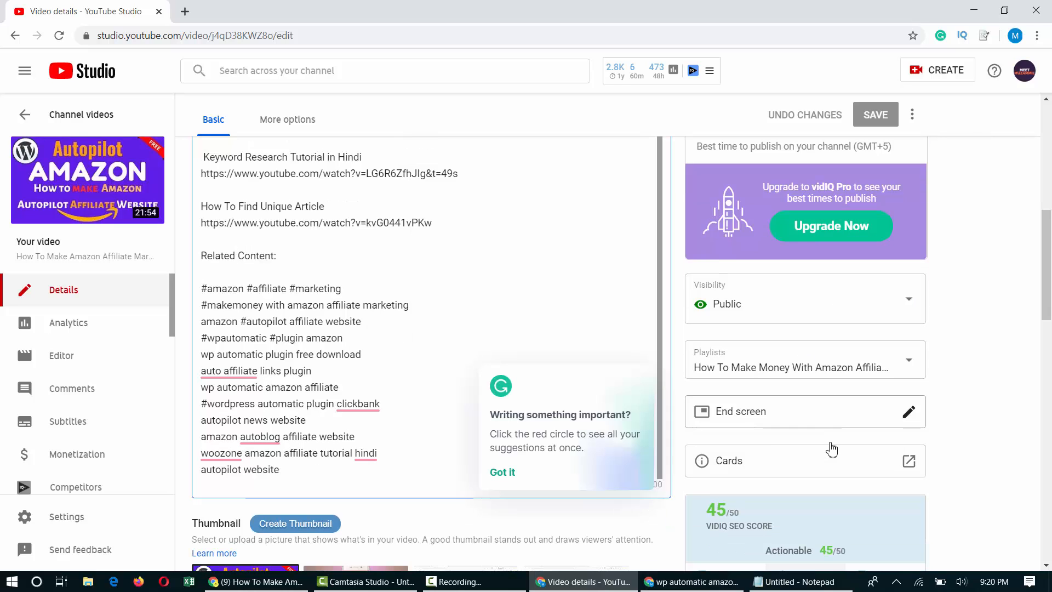
# View the video's visibility options and close them without choosing a different setting
pyautogui.scroll(4, 951, 346)
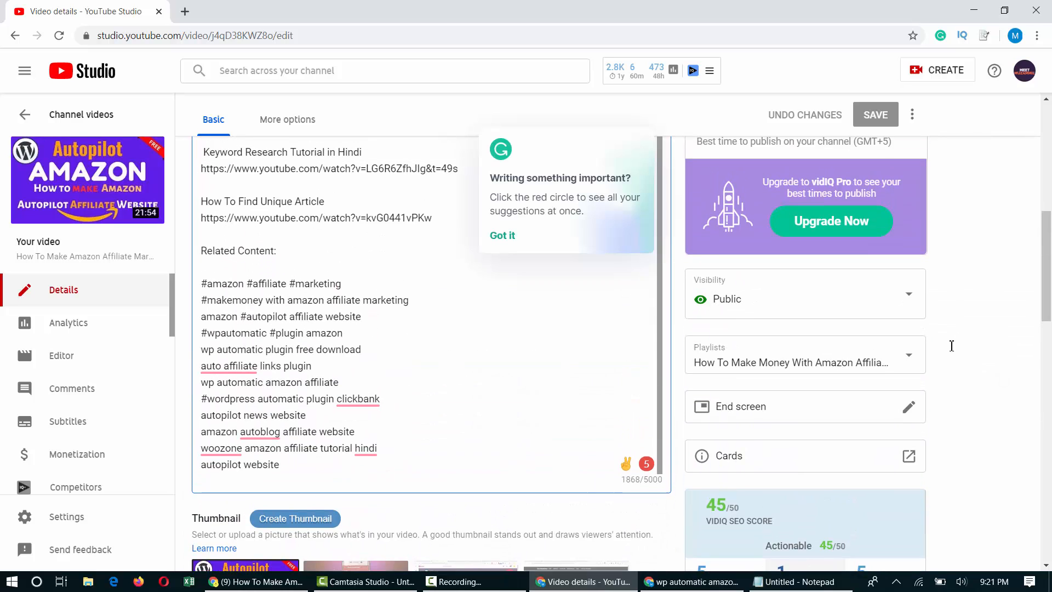
pyautogui.click(734, 304)
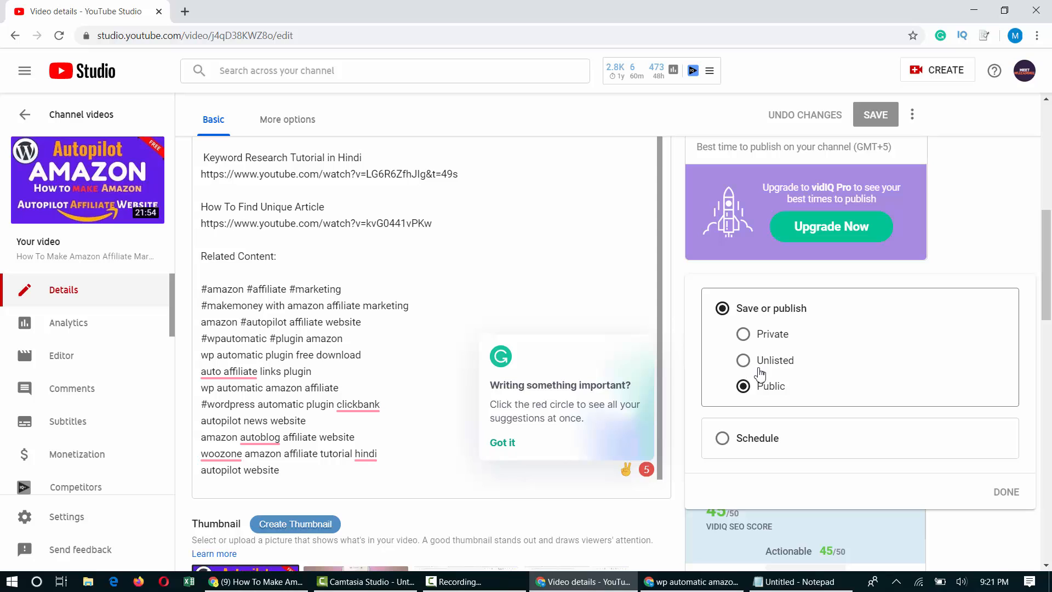
pyautogui.click(1017, 198)
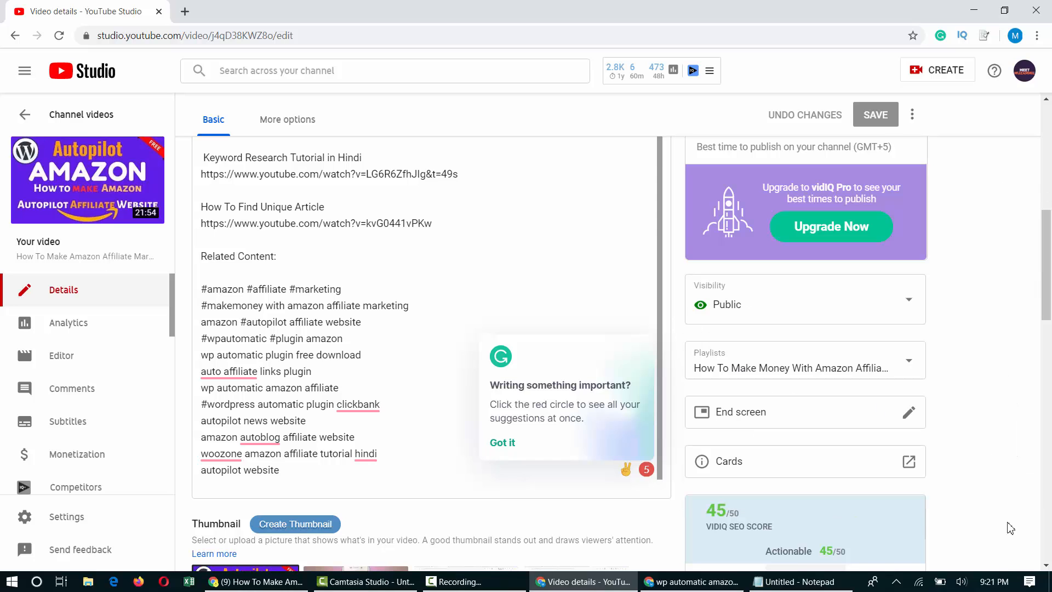